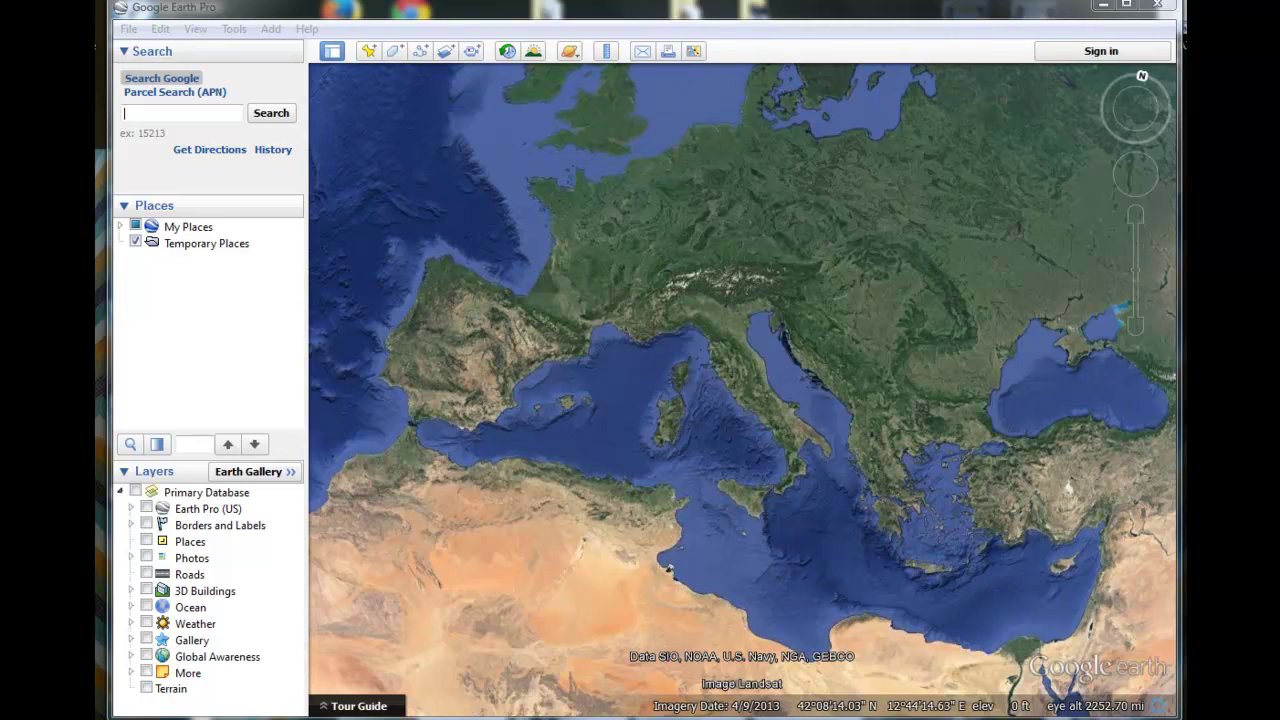
# - Add a folder named 'Istanbul to Barcelona' under Temporary Places
pyautogui.rightClick(197, 245)
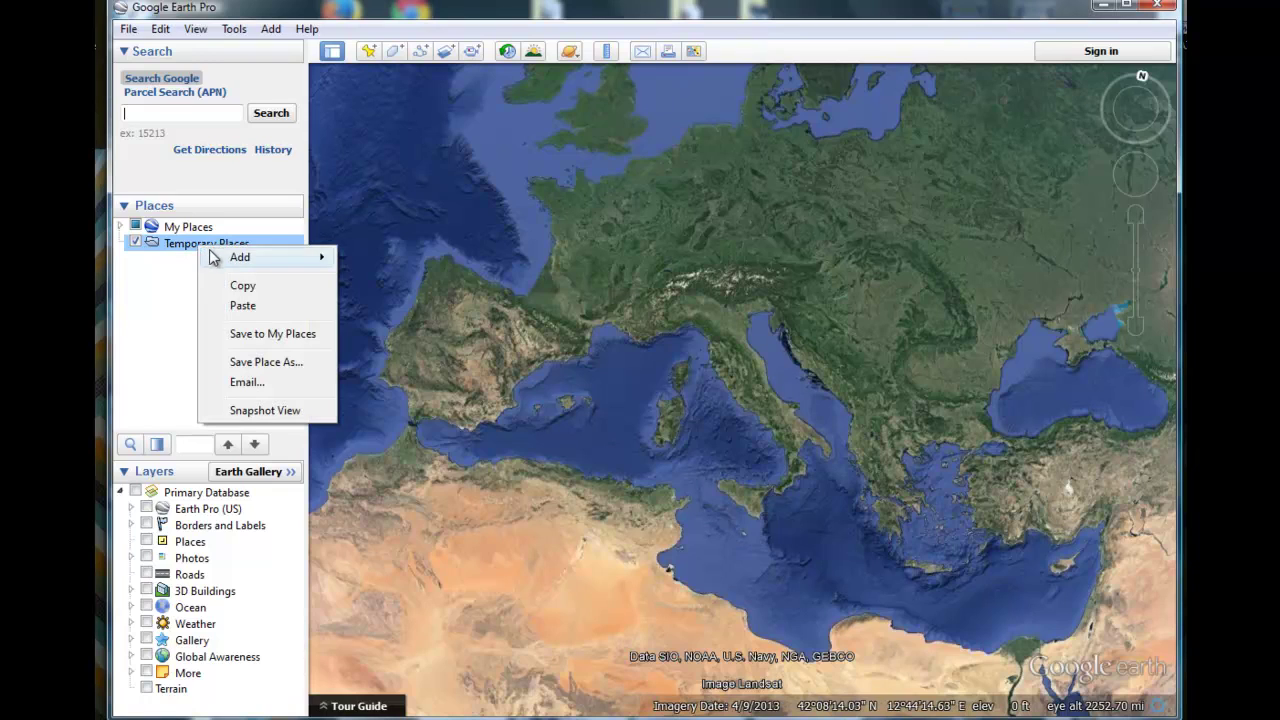
pyautogui.moveTo(210, 255)
pyautogui.click(381, 261)
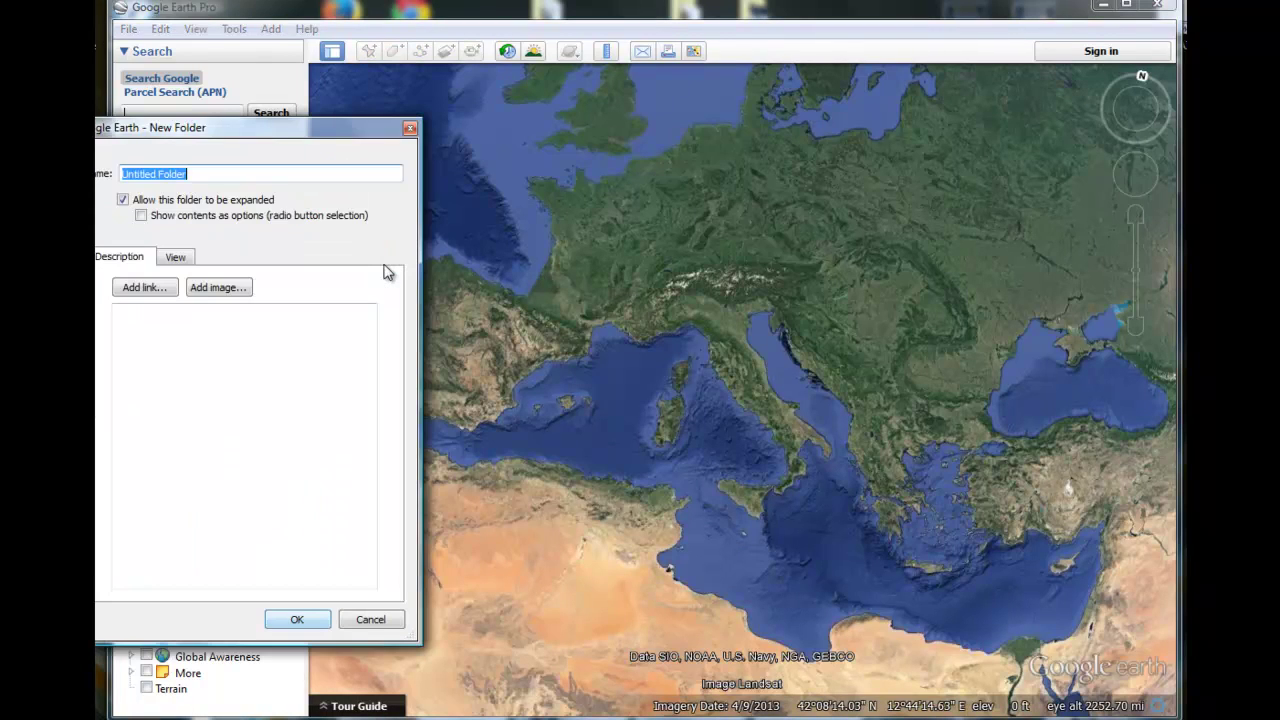
pyautogui.click(209, 174)
pyautogui.moveTo(209, 174); pyautogui.dragTo(104, 178)
pyautogui.write('I')
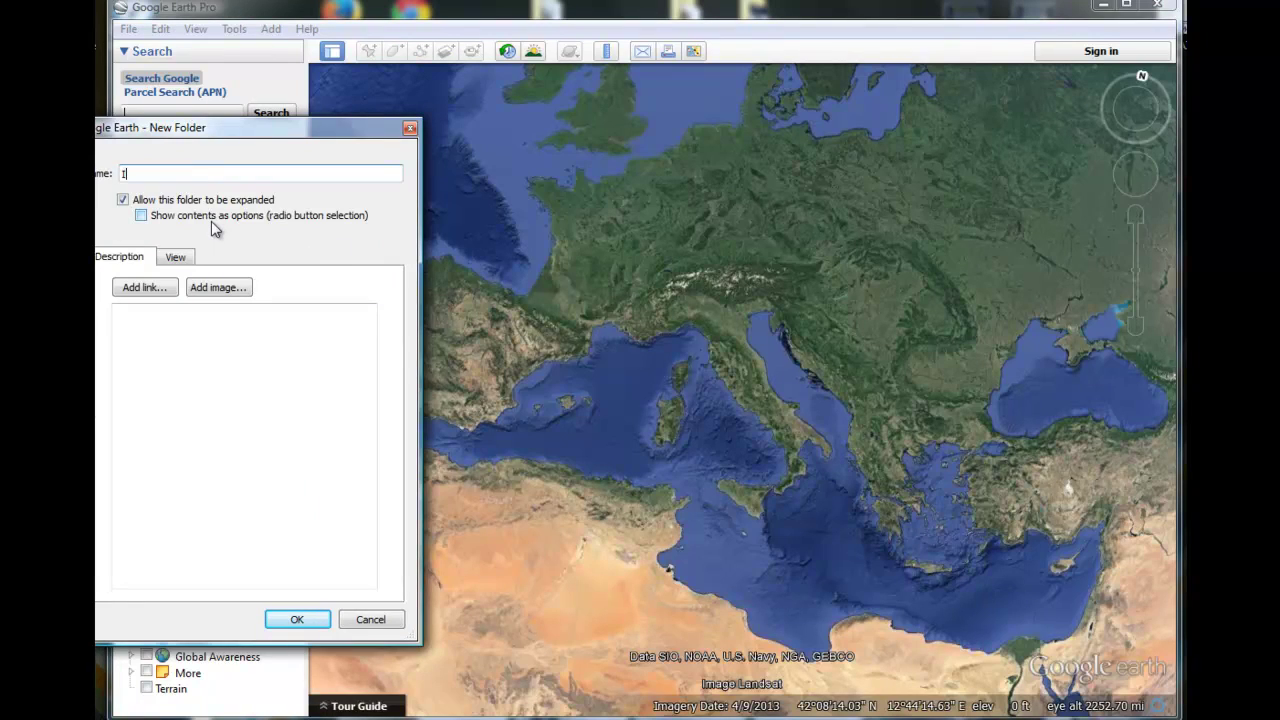
pyautogui.write('stanbul to Barcelona')
pyautogui.click(297, 619)
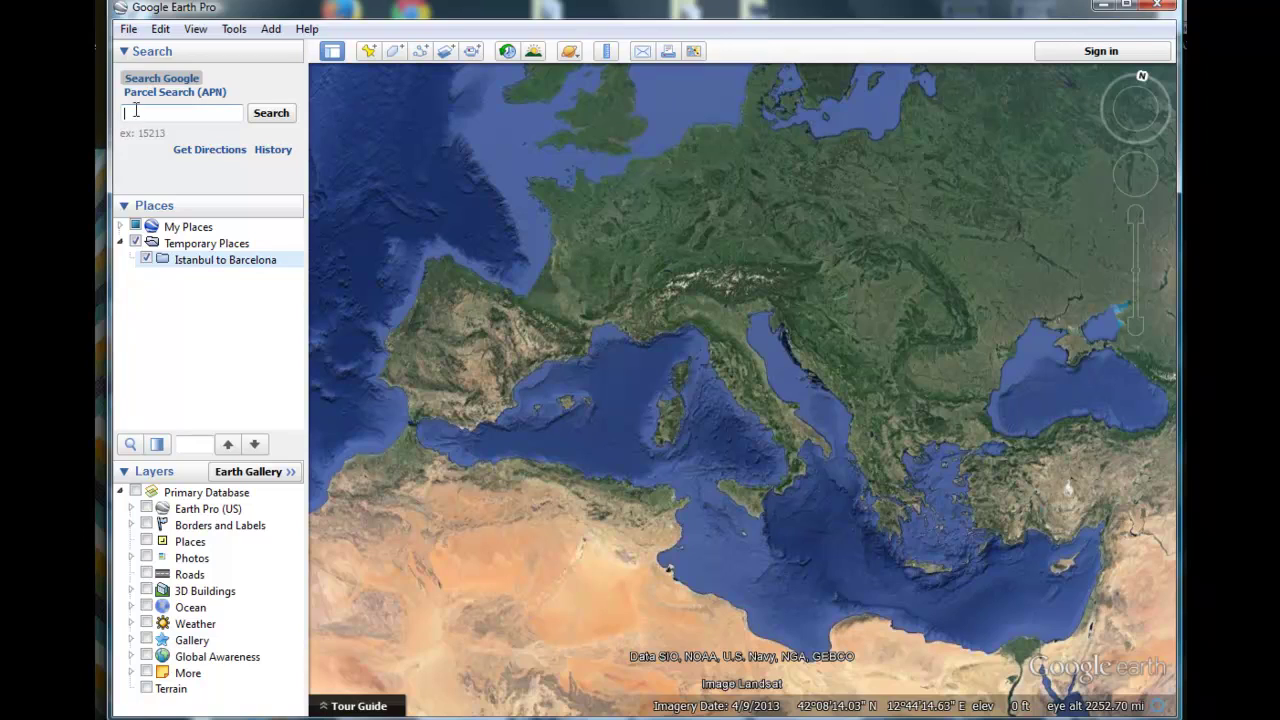
# - Fly to Istanbul, Turkey, clear the search result, and zoom in closer on the city
pyautogui.write('I')
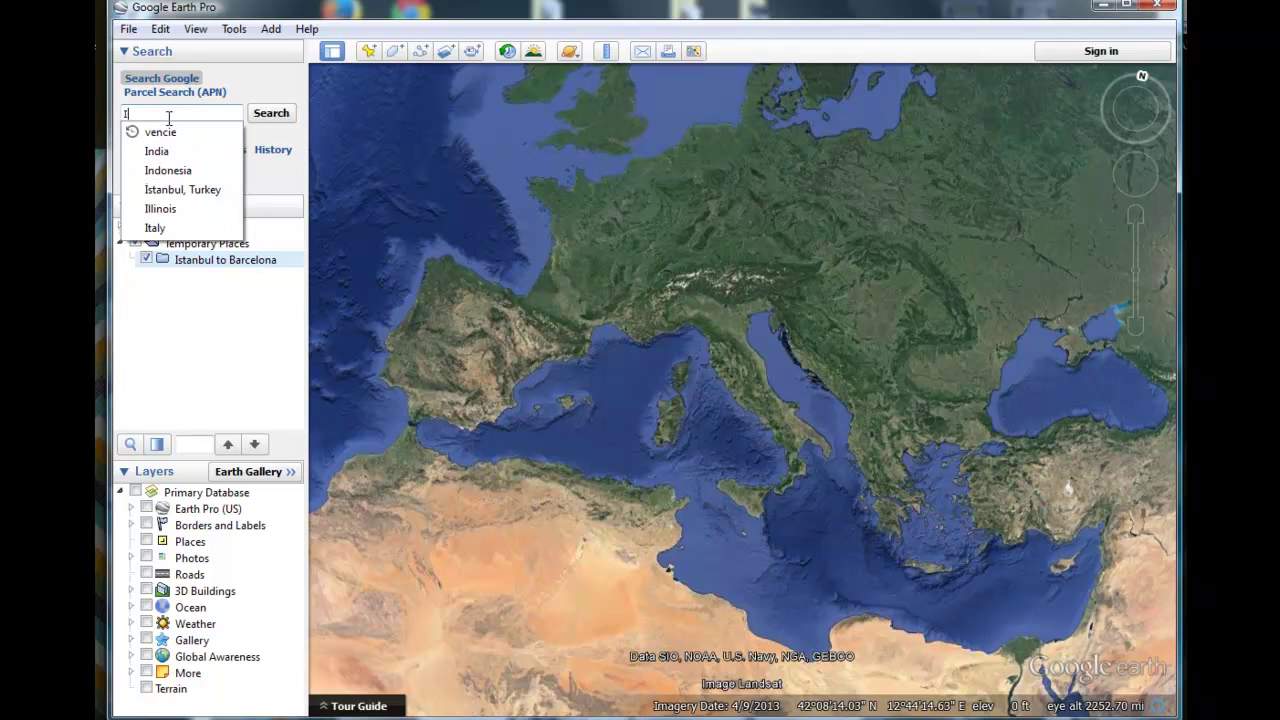
pyautogui.write('st')
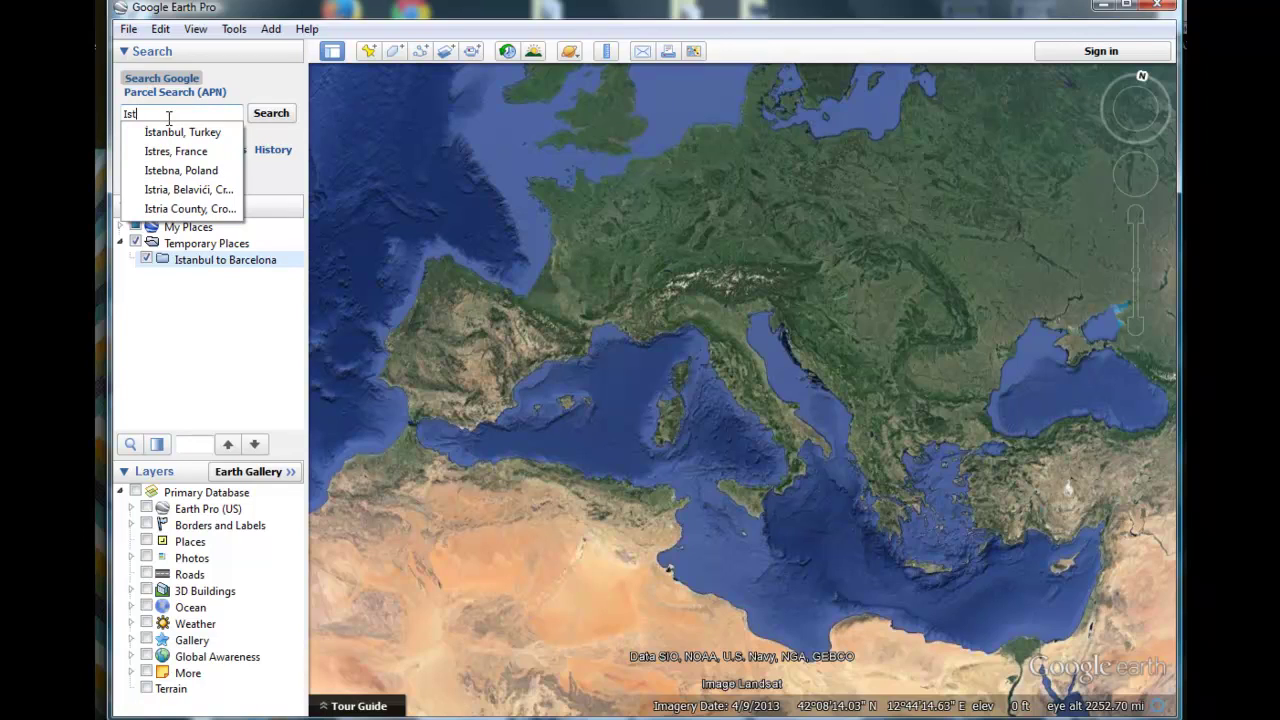
pyautogui.click(184, 133)
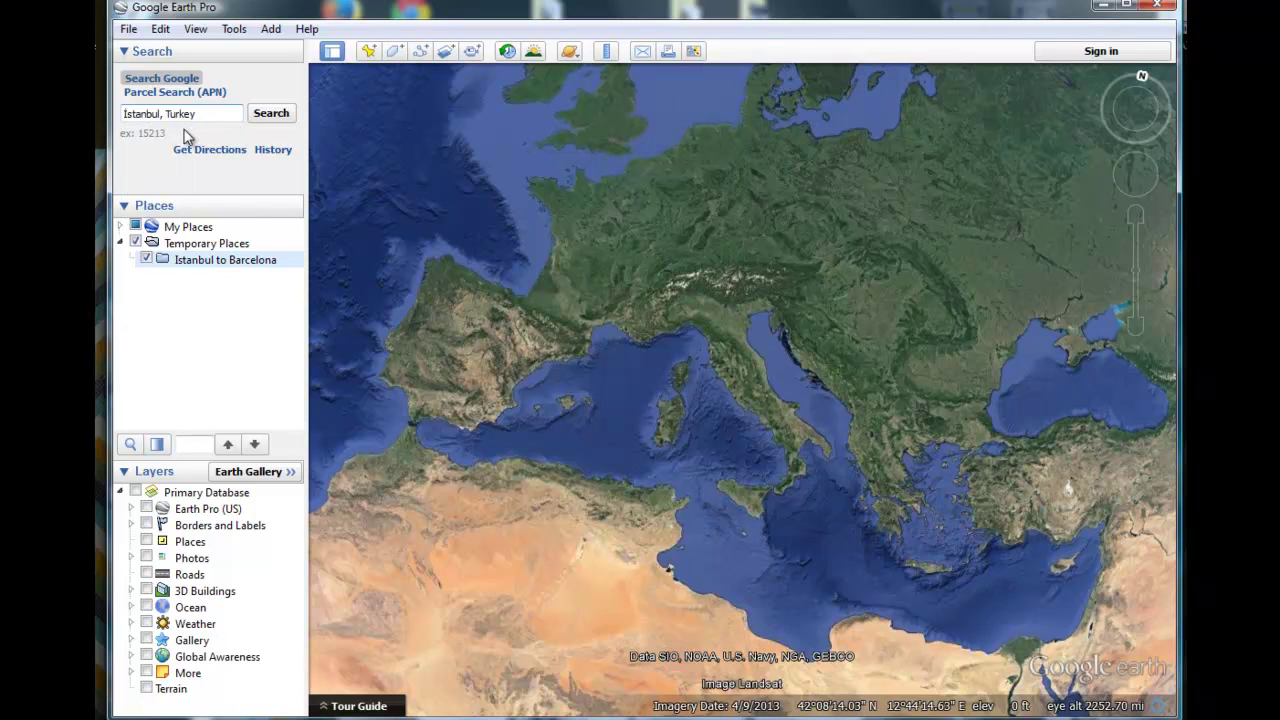
pyautogui.click(278, 115)
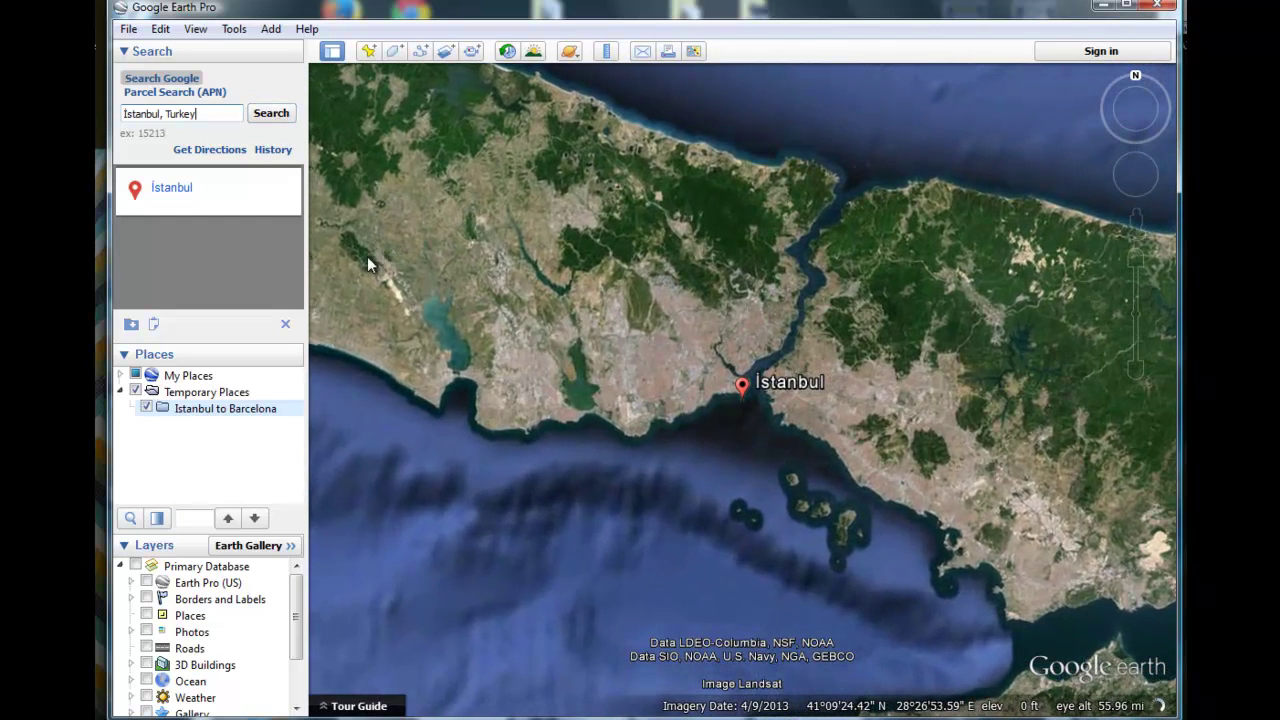
pyautogui.click(286, 327)
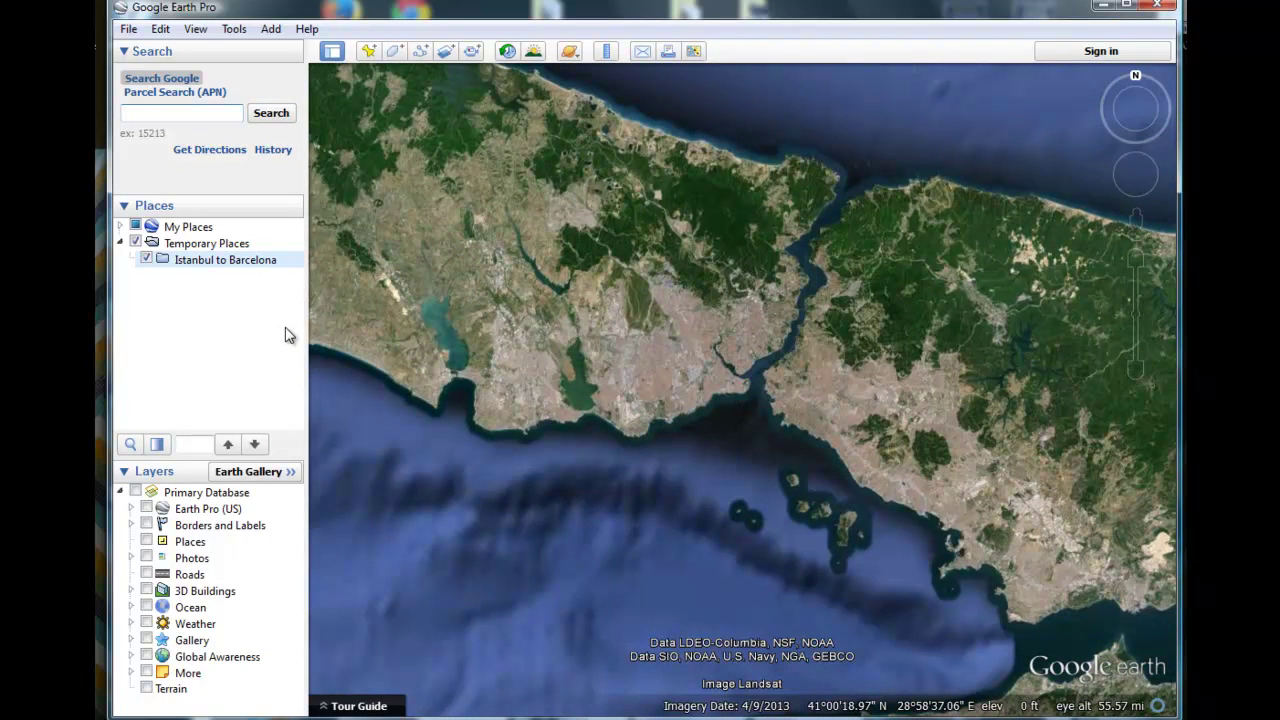
pyautogui.click(1136, 260)
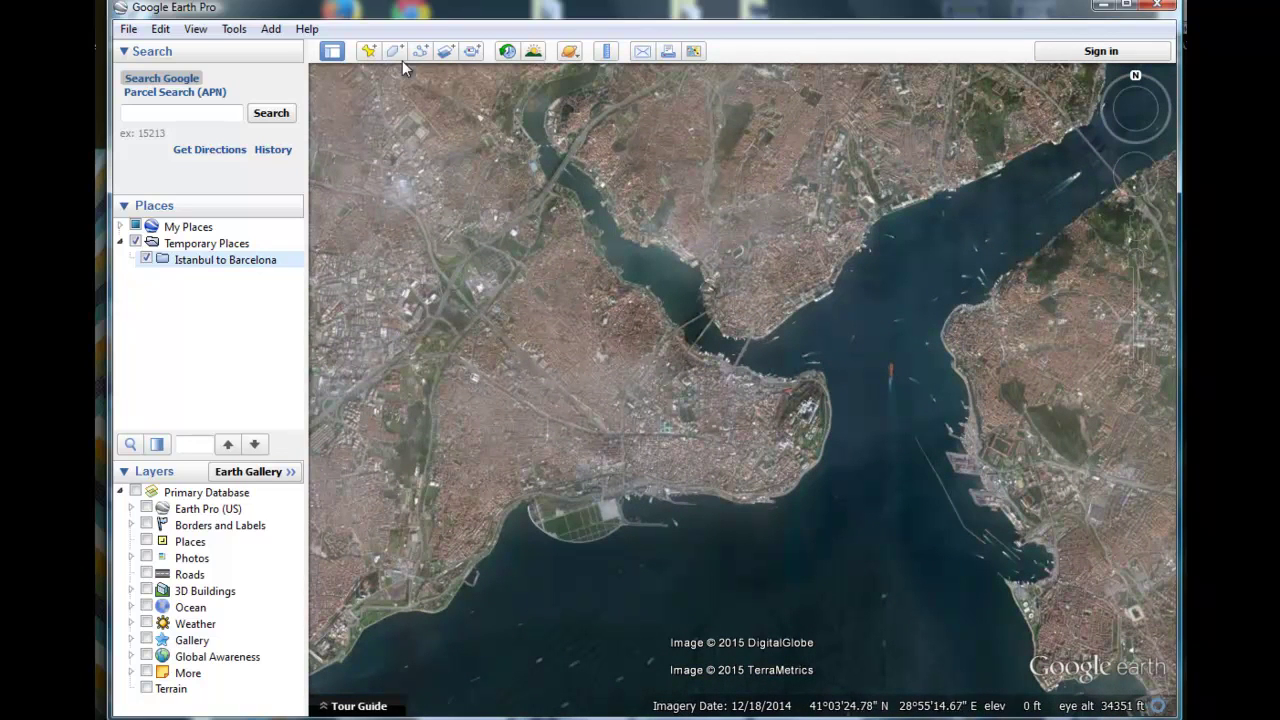
# - Create a new placemark with label and icon opacity both set to 0%
pyautogui.click(372, 53)
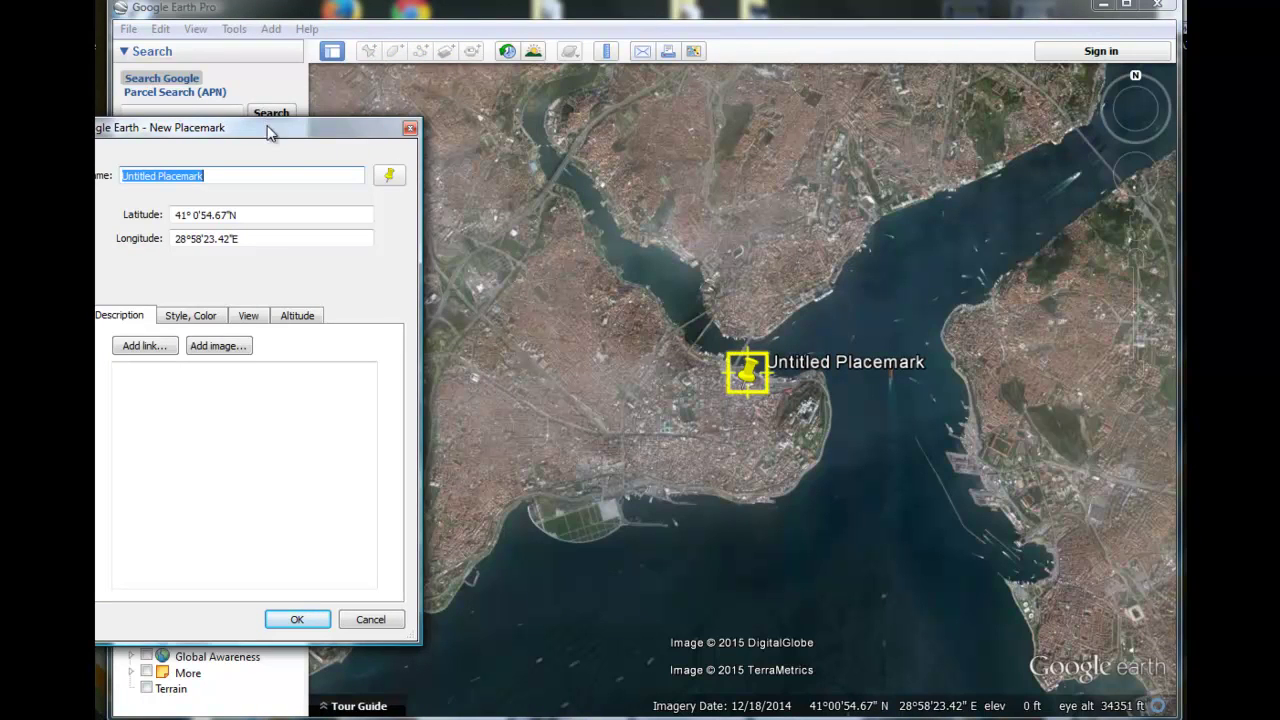
pyautogui.moveTo(274, 131); pyautogui.dragTo(326, 125)
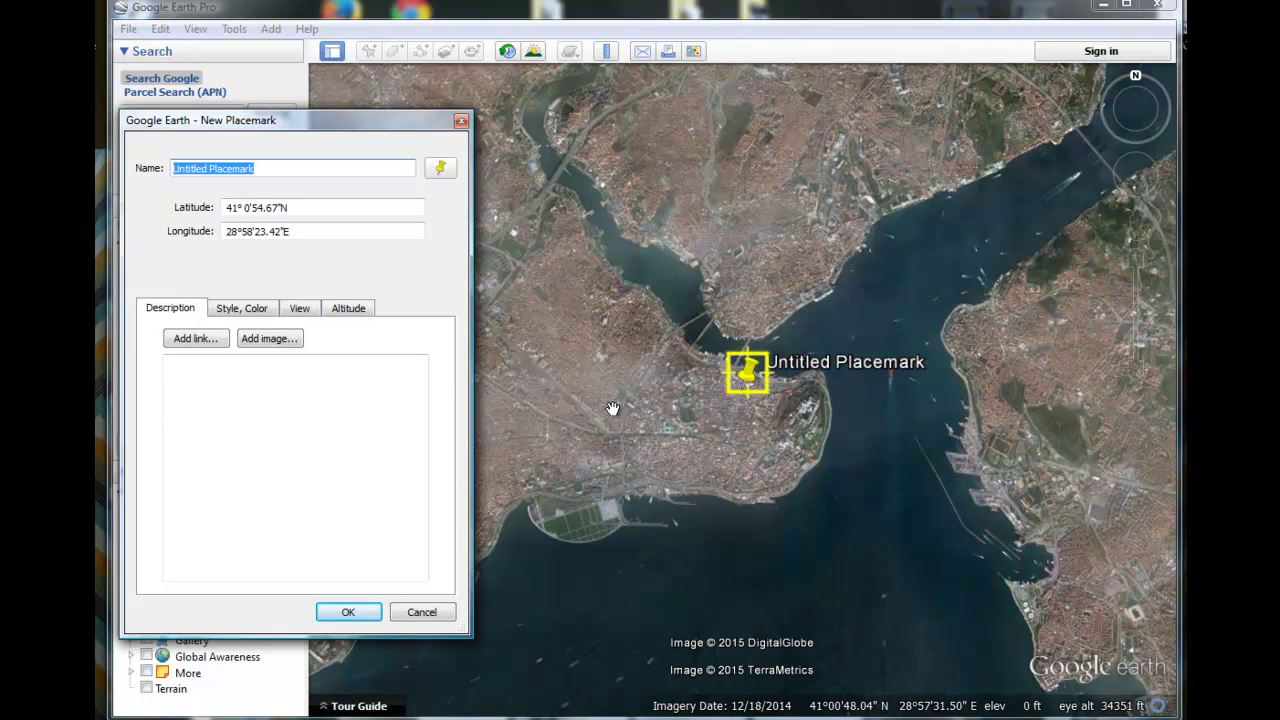
pyautogui.click(252, 314)
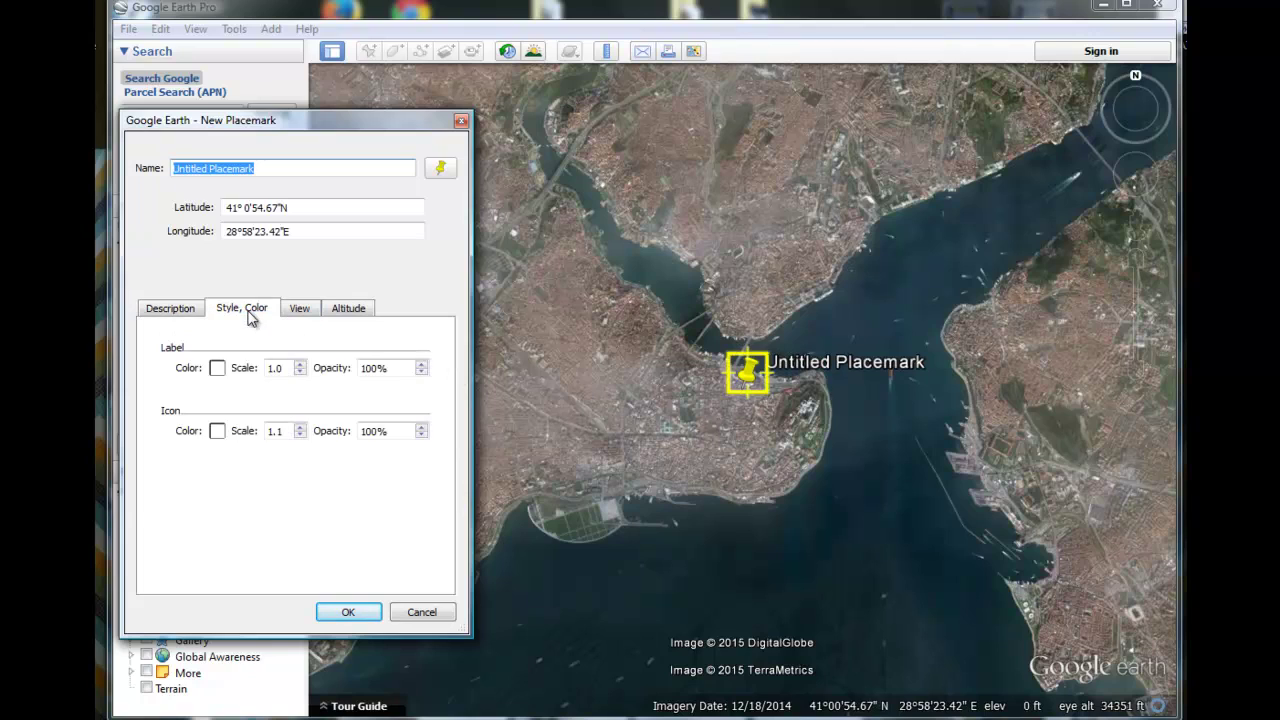
pyautogui.moveTo(398, 367); pyautogui.dragTo(360, 366)
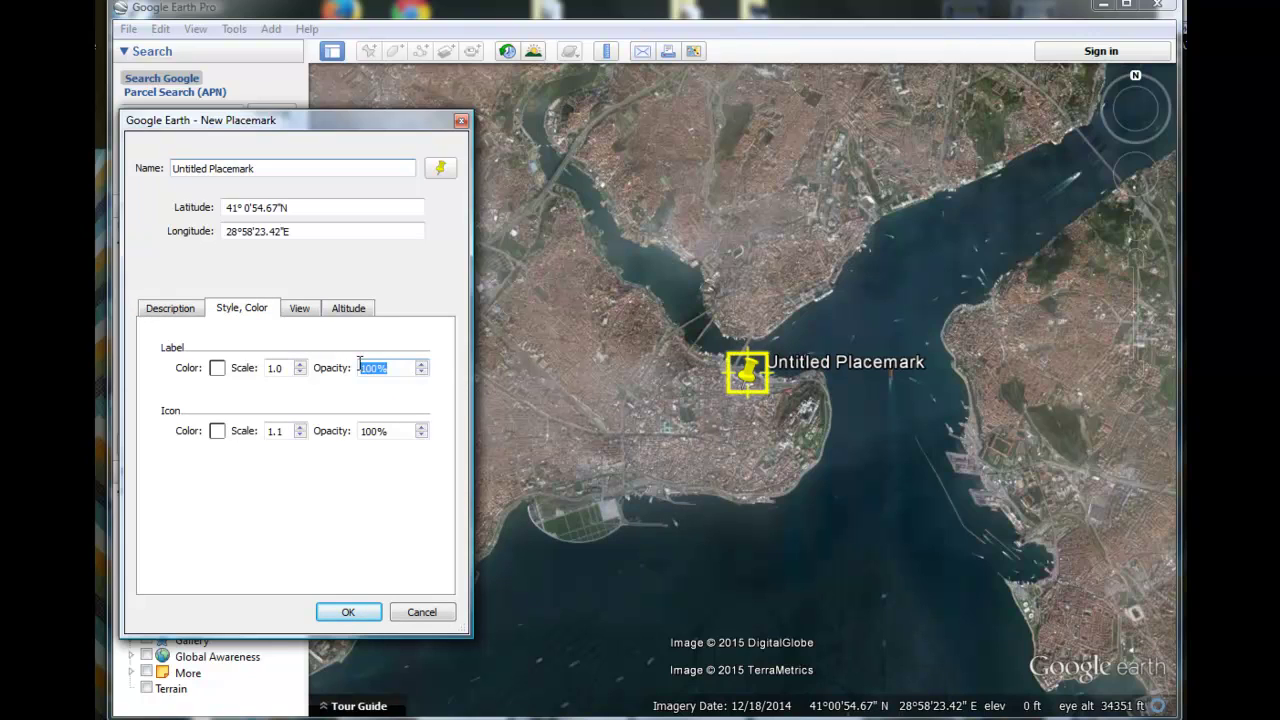
pyautogui.write('0')
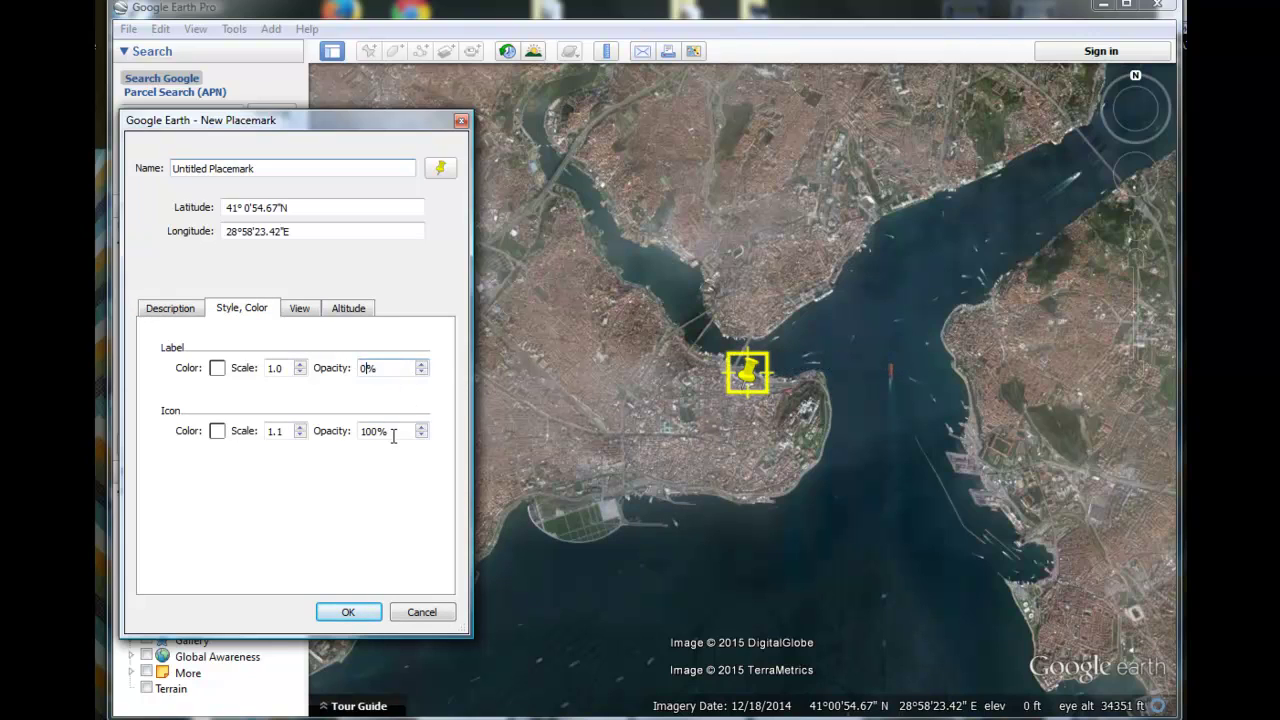
pyautogui.moveTo(400, 431); pyautogui.dragTo(357, 425)
pyautogui.write('0')
pyautogui.click(347, 610)
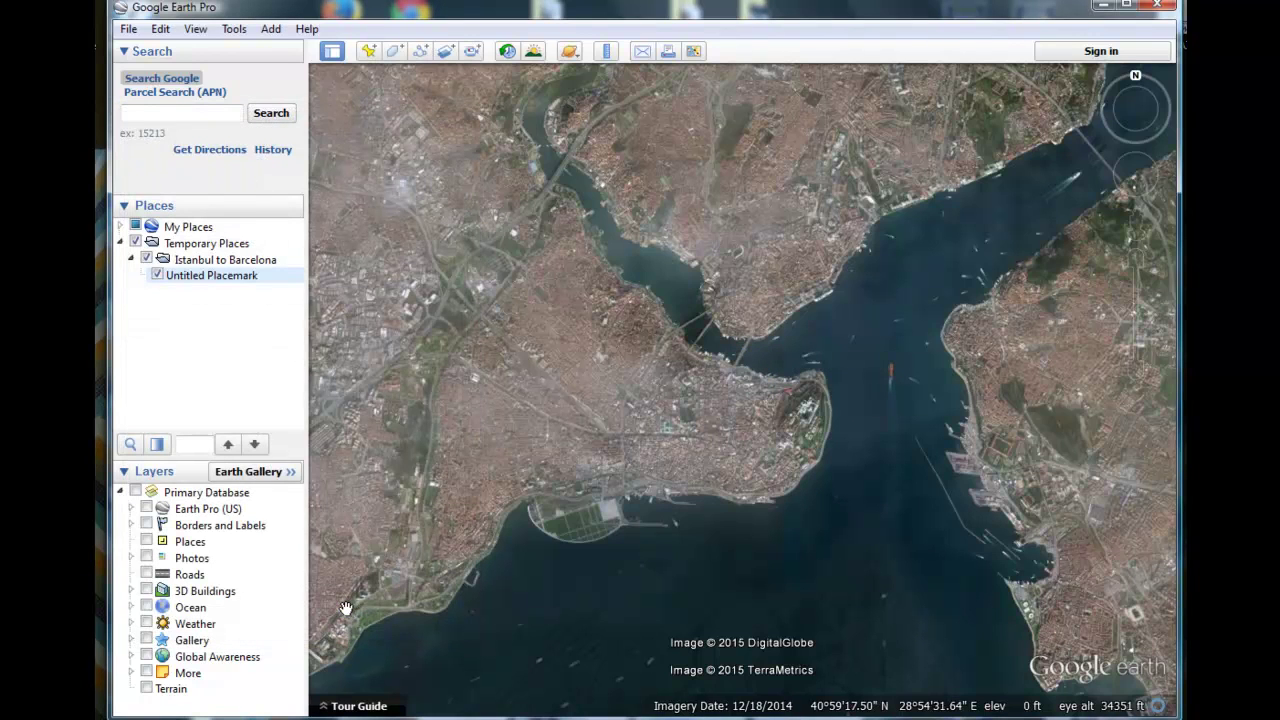
# - Rename the new placemark to 'Istanbul'
pyautogui.rightClick(222, 284)
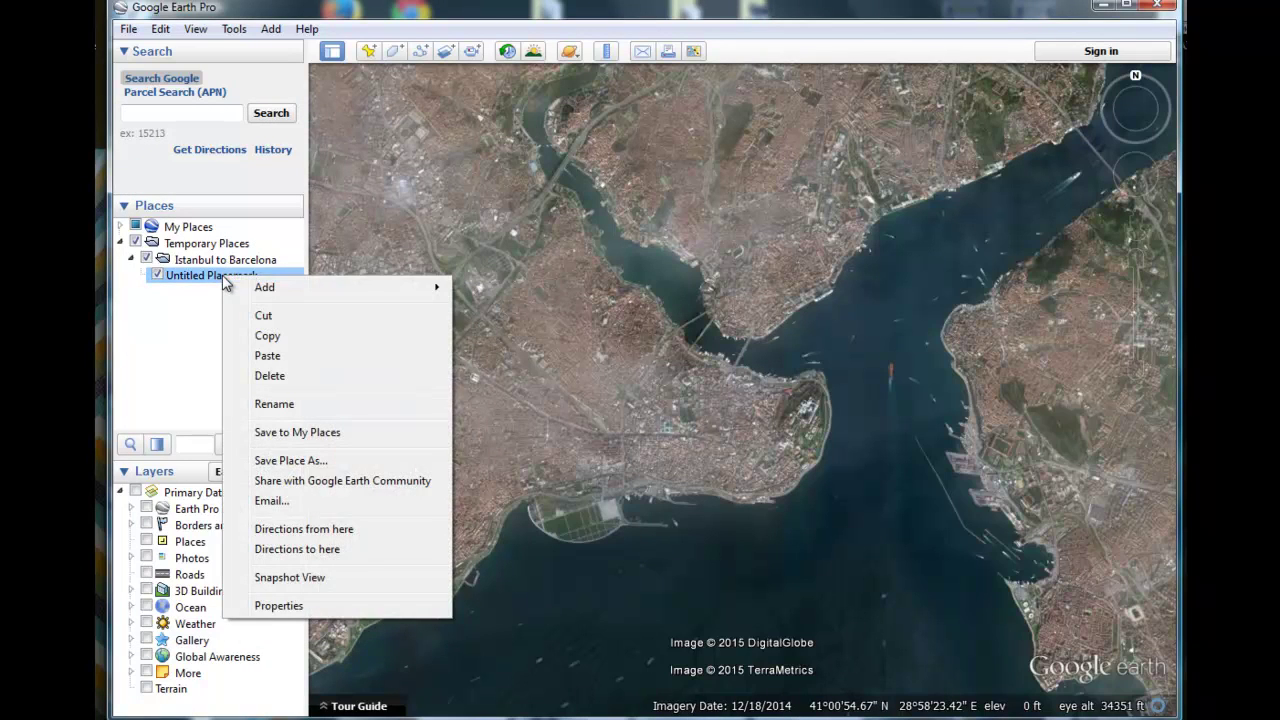
pyautogui.click(289, 405)
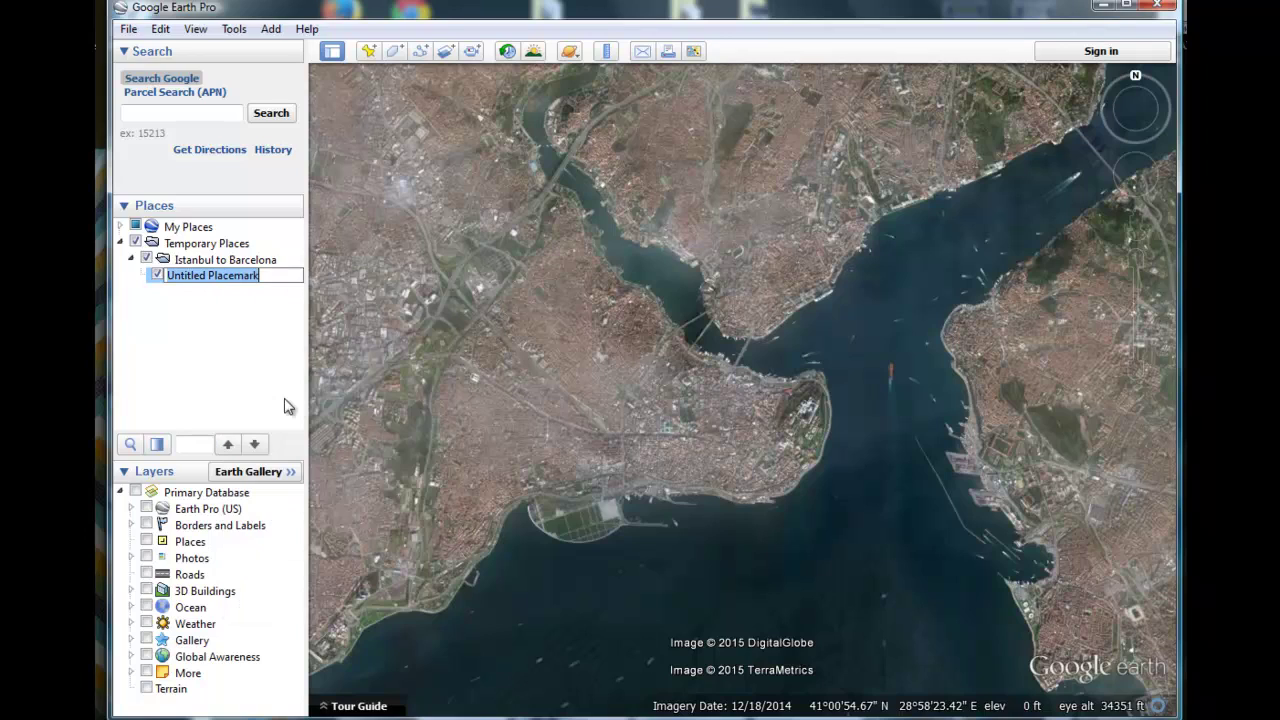
pyautogui.write('I')
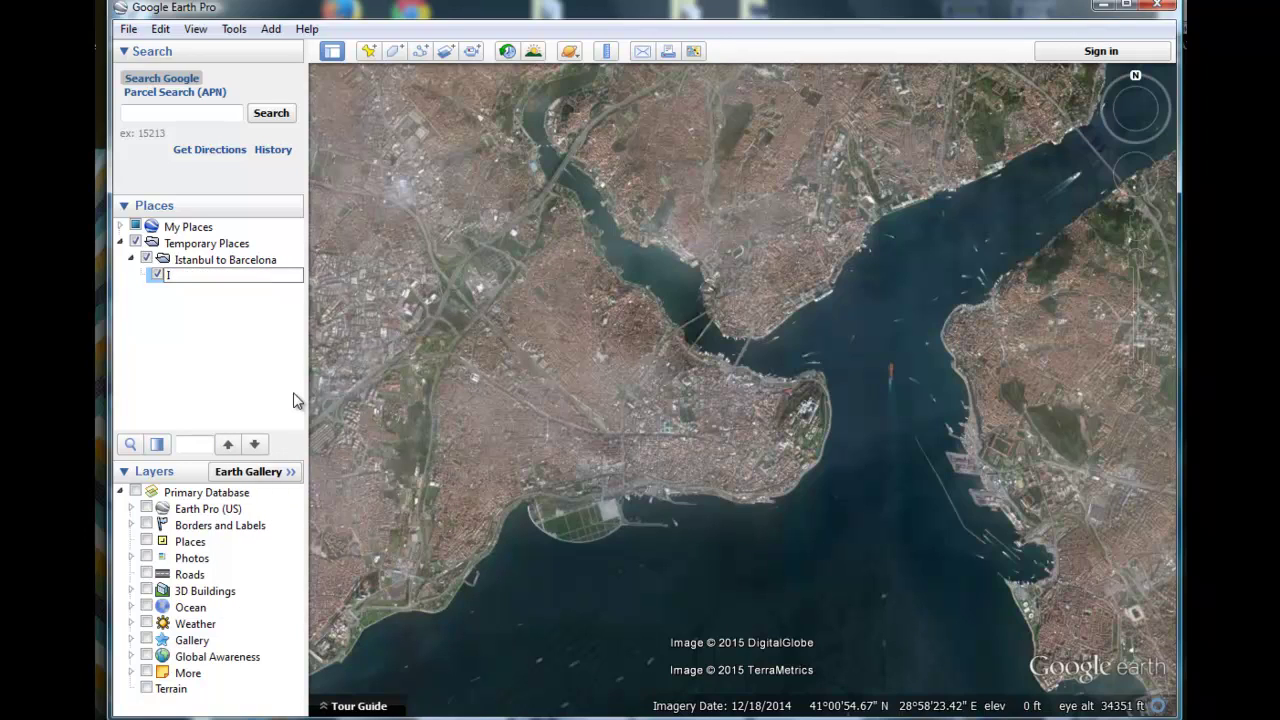
pyautogui.write('stanbul')
pyautogui.press('Return')
pyautogui.click(173, 114)
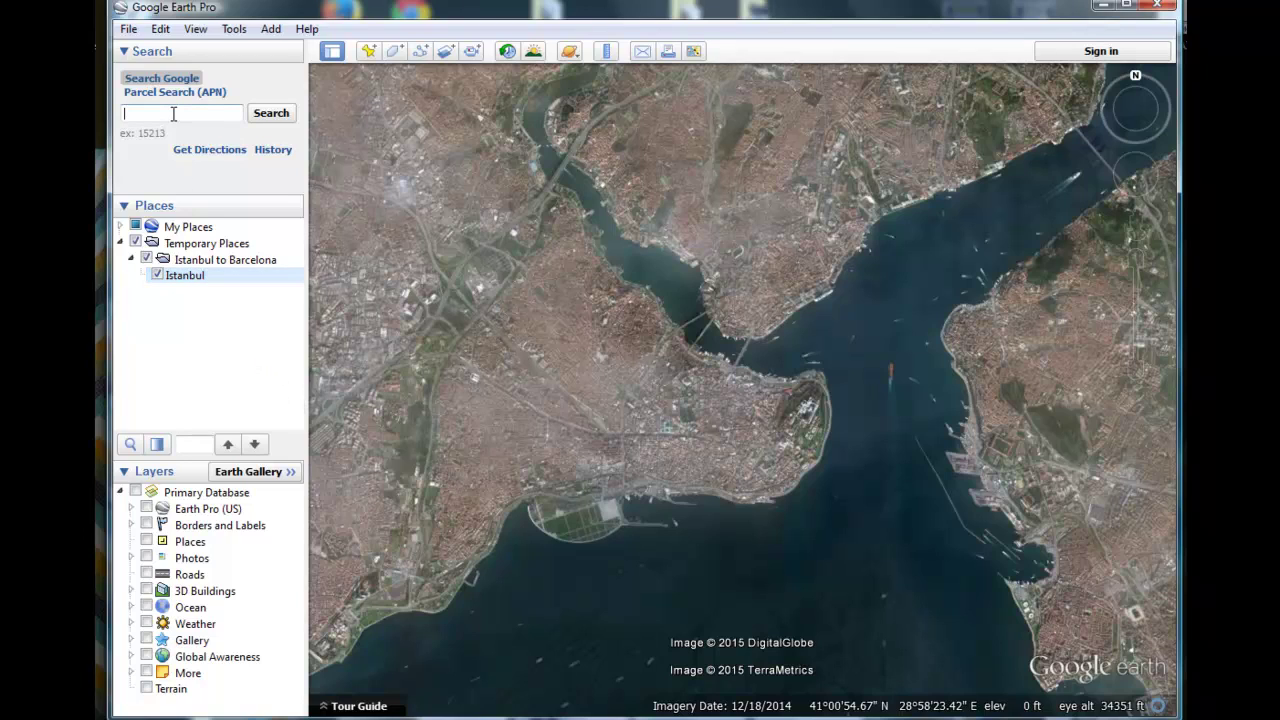
# - Fly to Venice, Italy and zoom in on the city
pyautogui.write('Venice')
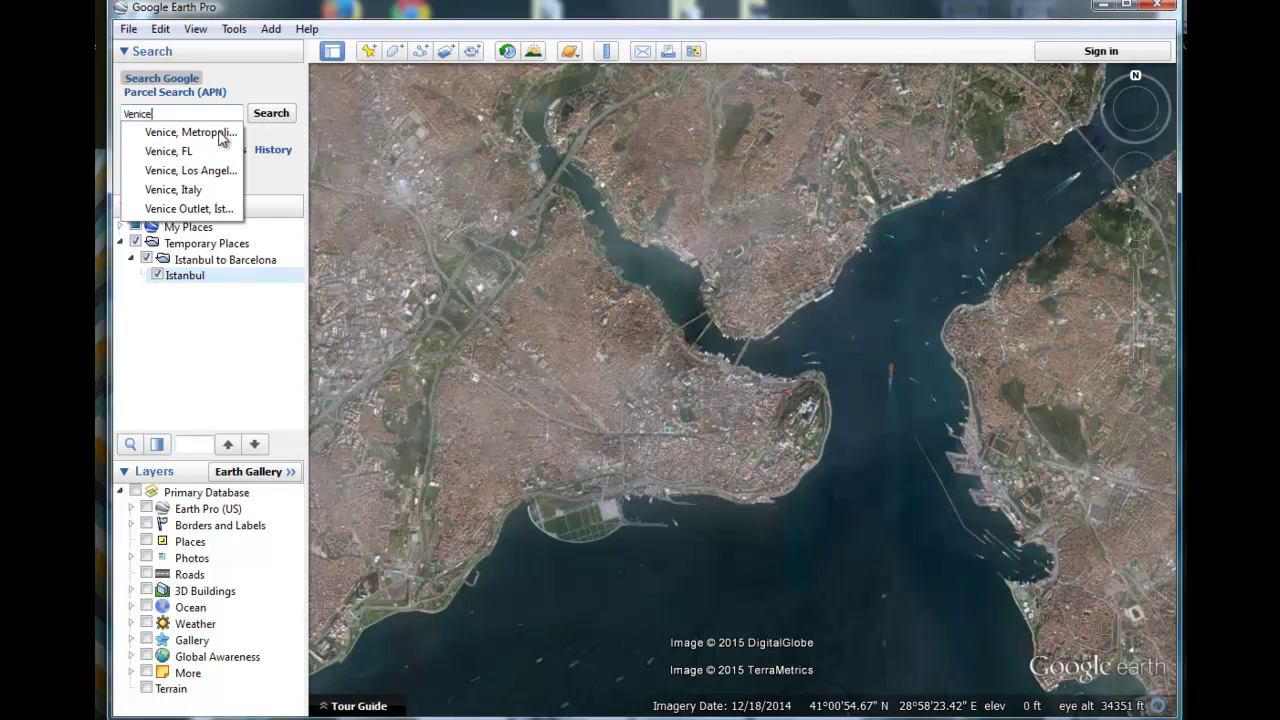
pyautogui.click(218, 132)
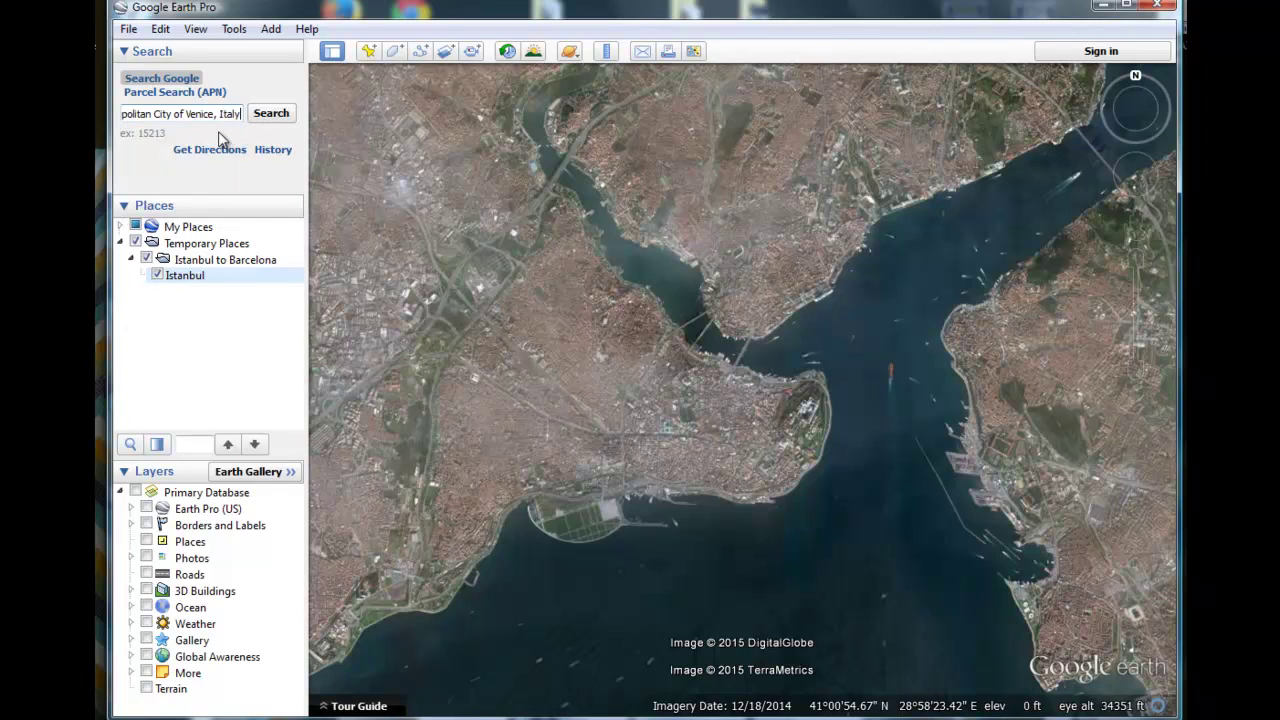
pyautogui.click(290, 114)
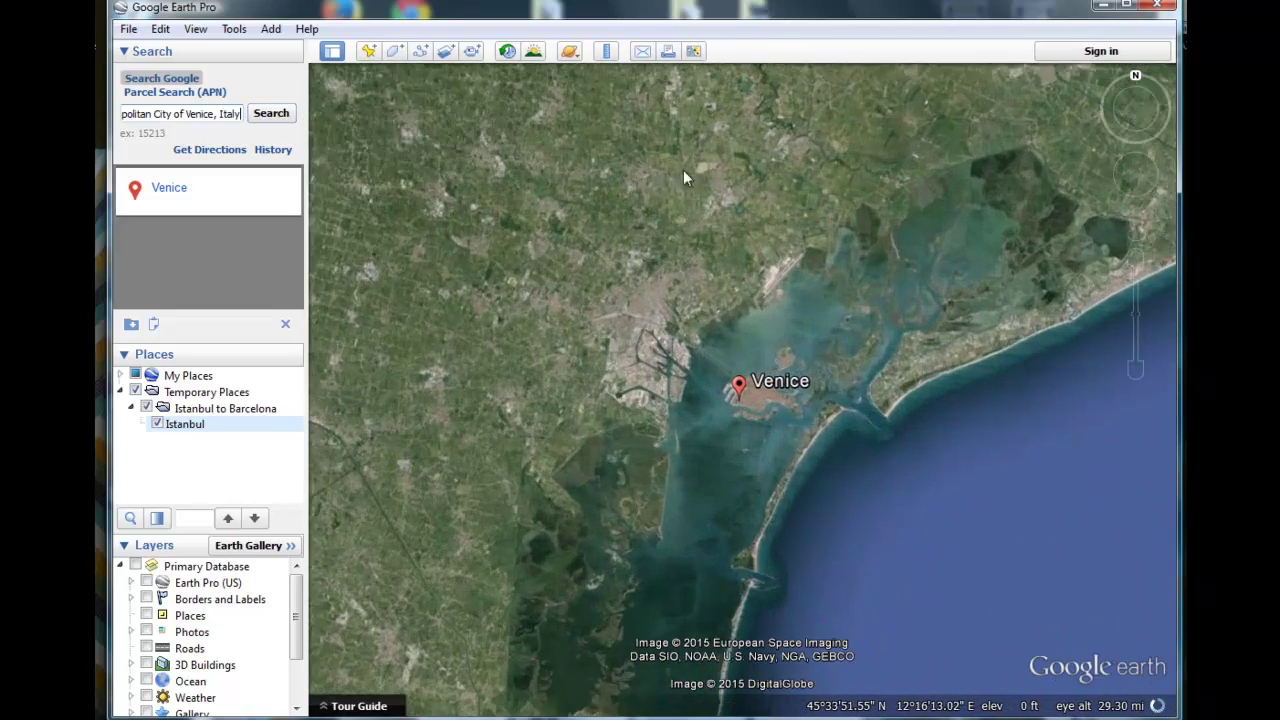
pyautogui.moveTo(1128, 252)
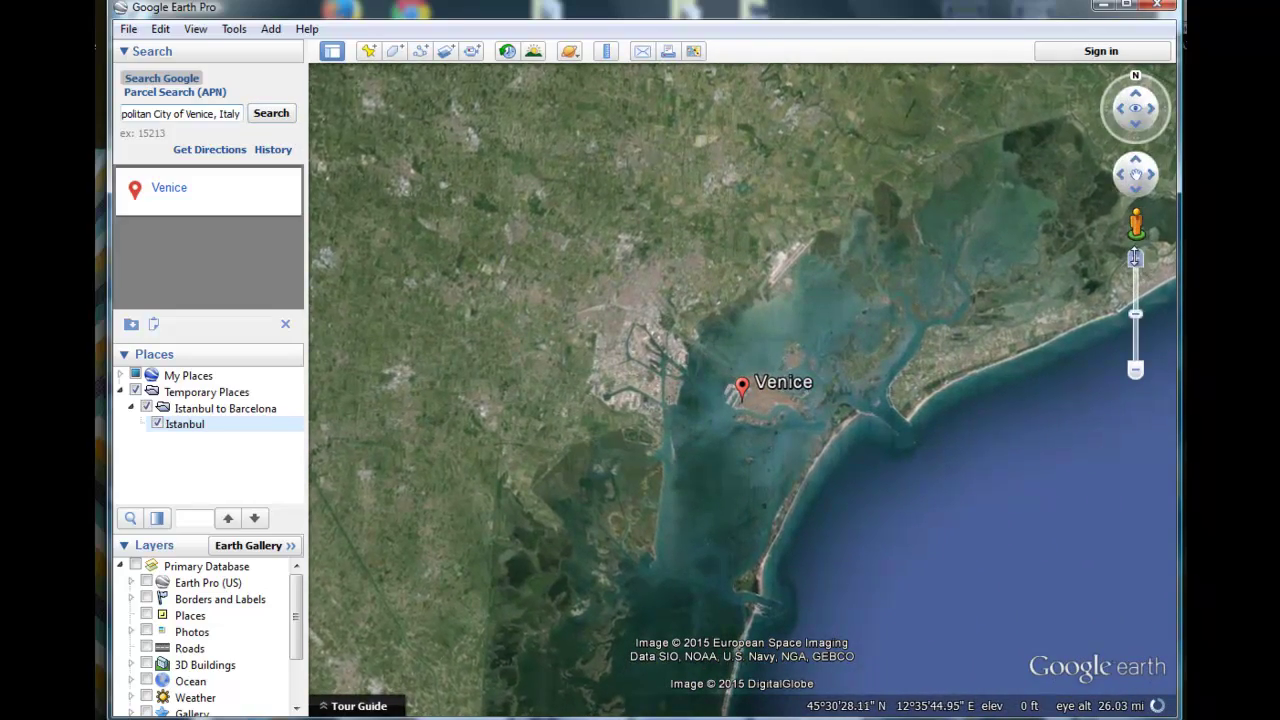
pyautogui.click(1135, 259)
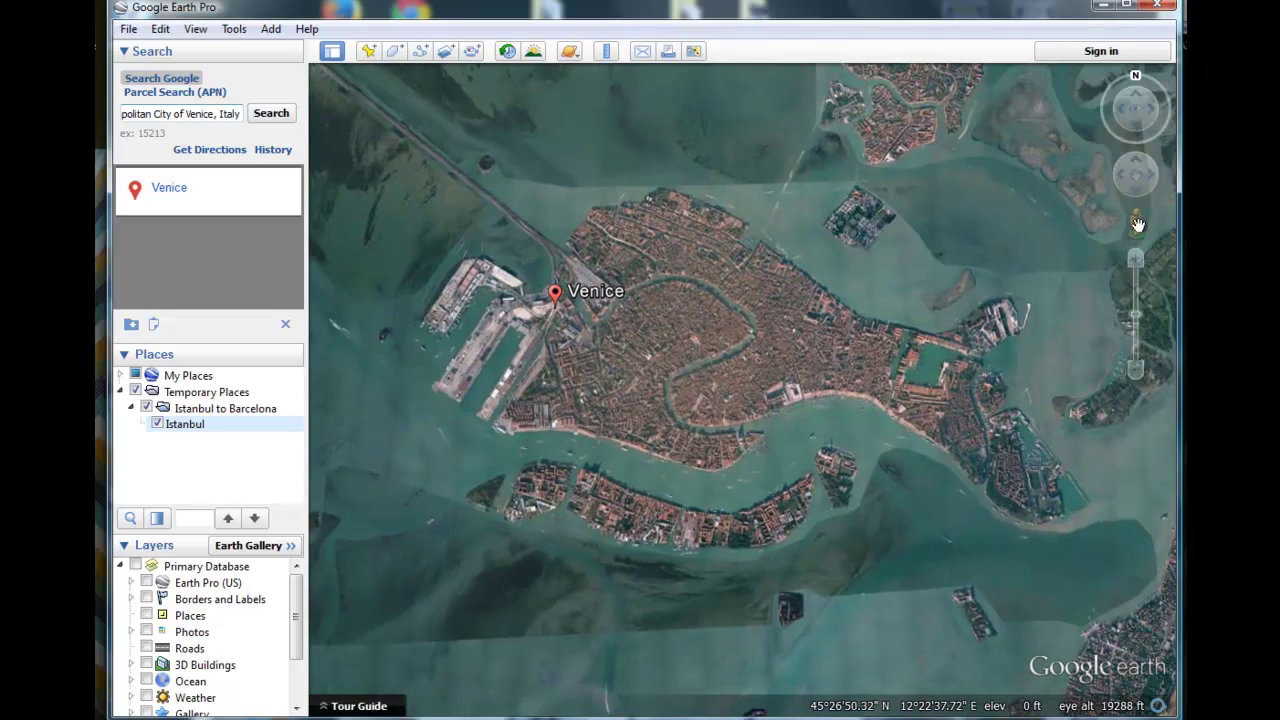
pyautogui.click(1136, 259)
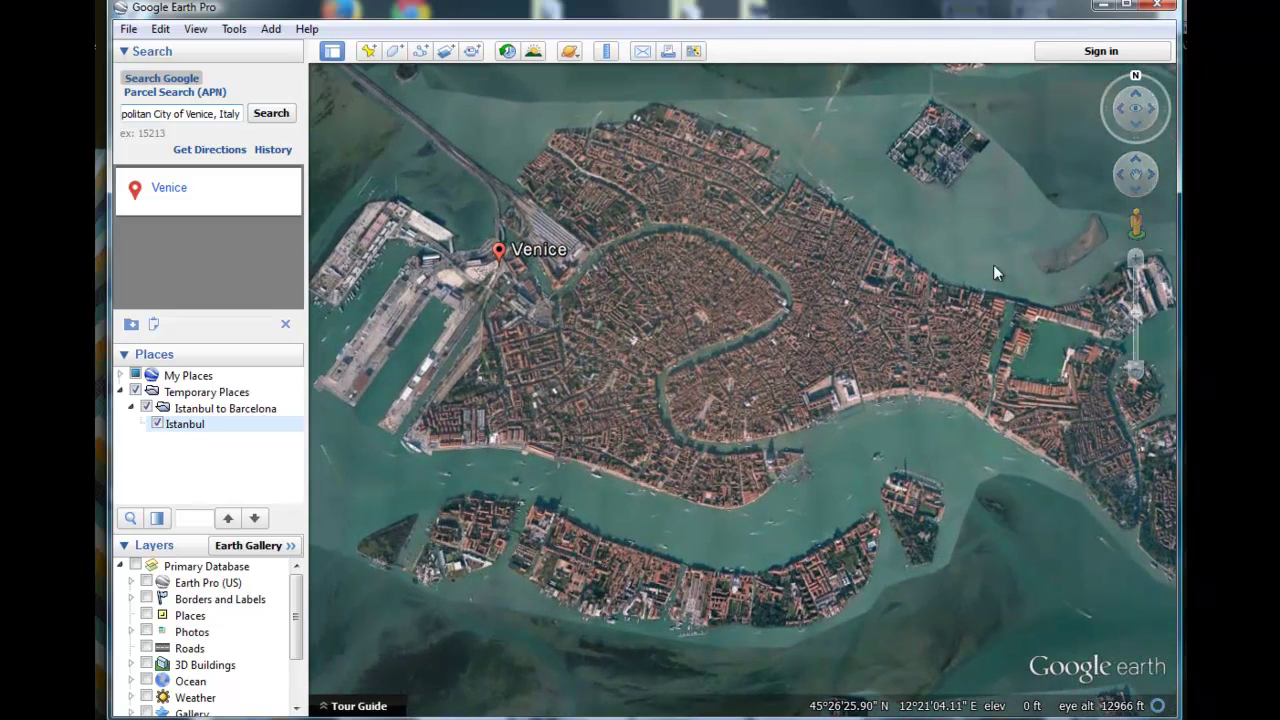
pyautogui.click(1136, 370)
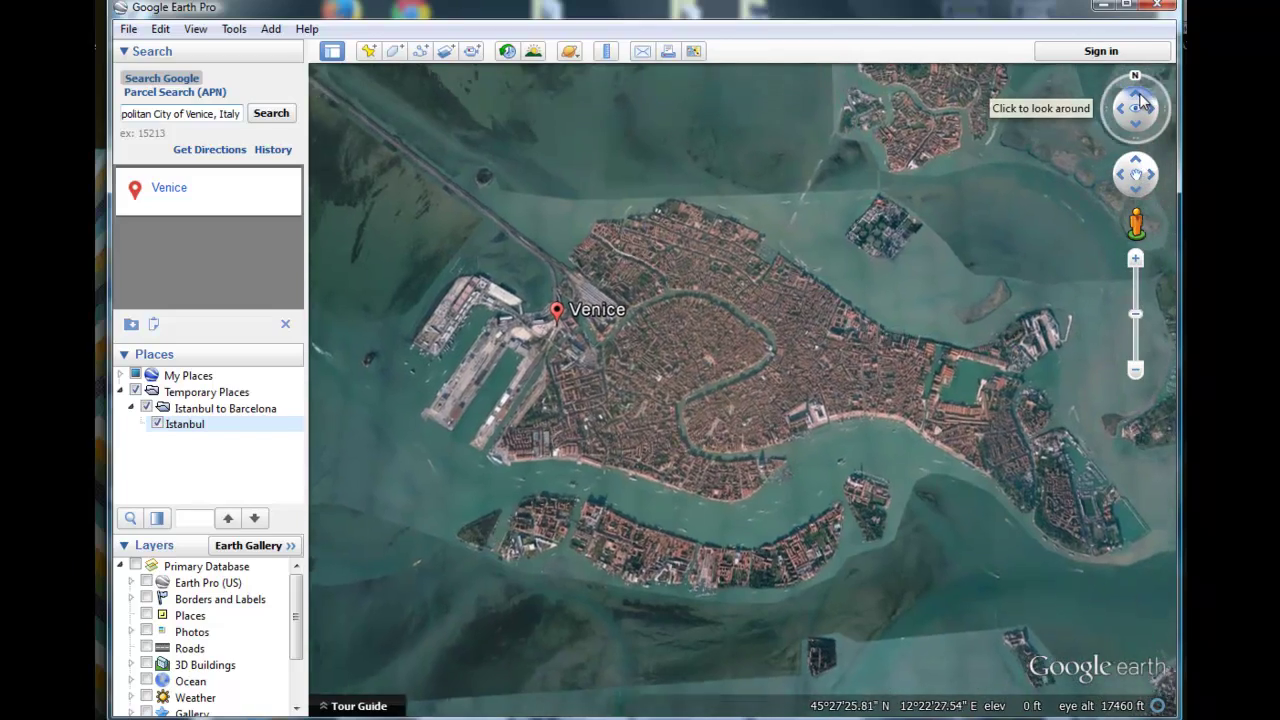
# - Tilt the view toward the horizon, recentre, and zoom onto the Venice islands
pyautogui.click(1140, 100)
pyautogui.moveTo(1142, 102); pyautogui.dragTo(1141, 100)
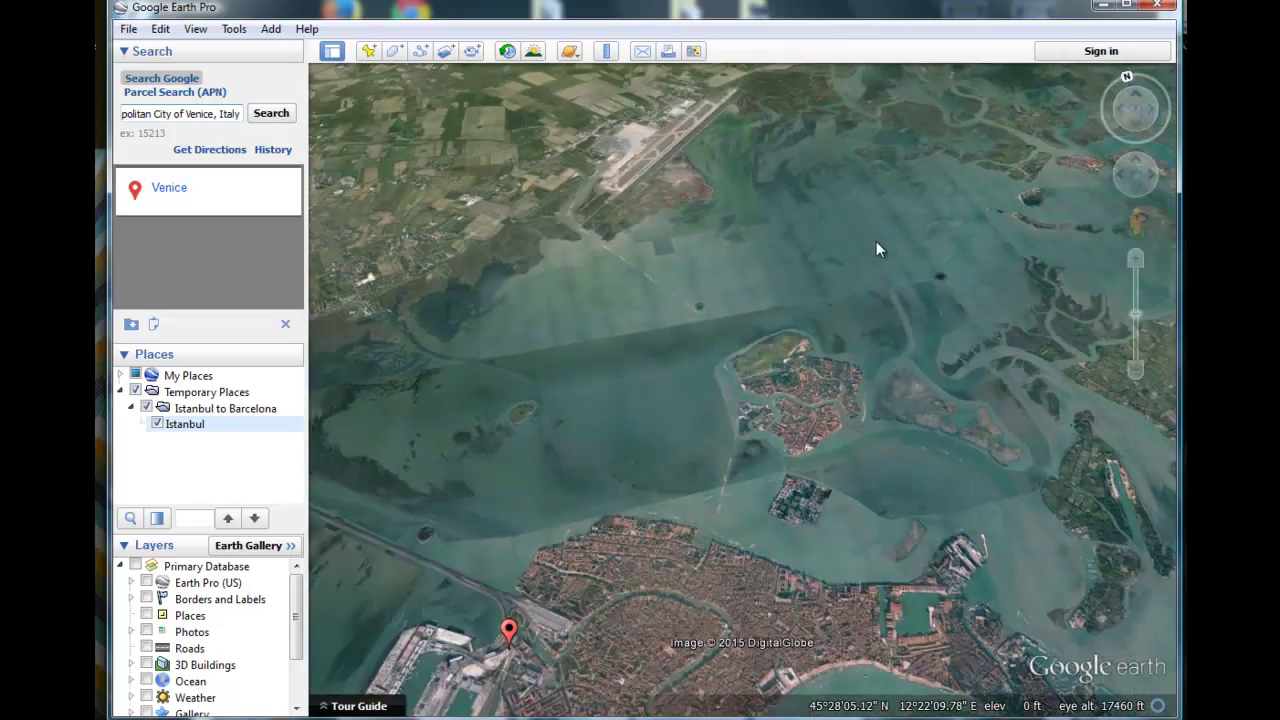
pyautogui.moveTo(876, 241); pyautogui.dragTo(991, 210)
pyautogui.moveTo(1134, 92); pyautogui.dragTo(1135, 90)
pyautogui.moveTo(894, 300); pyautogui.dragTo(866, 260)
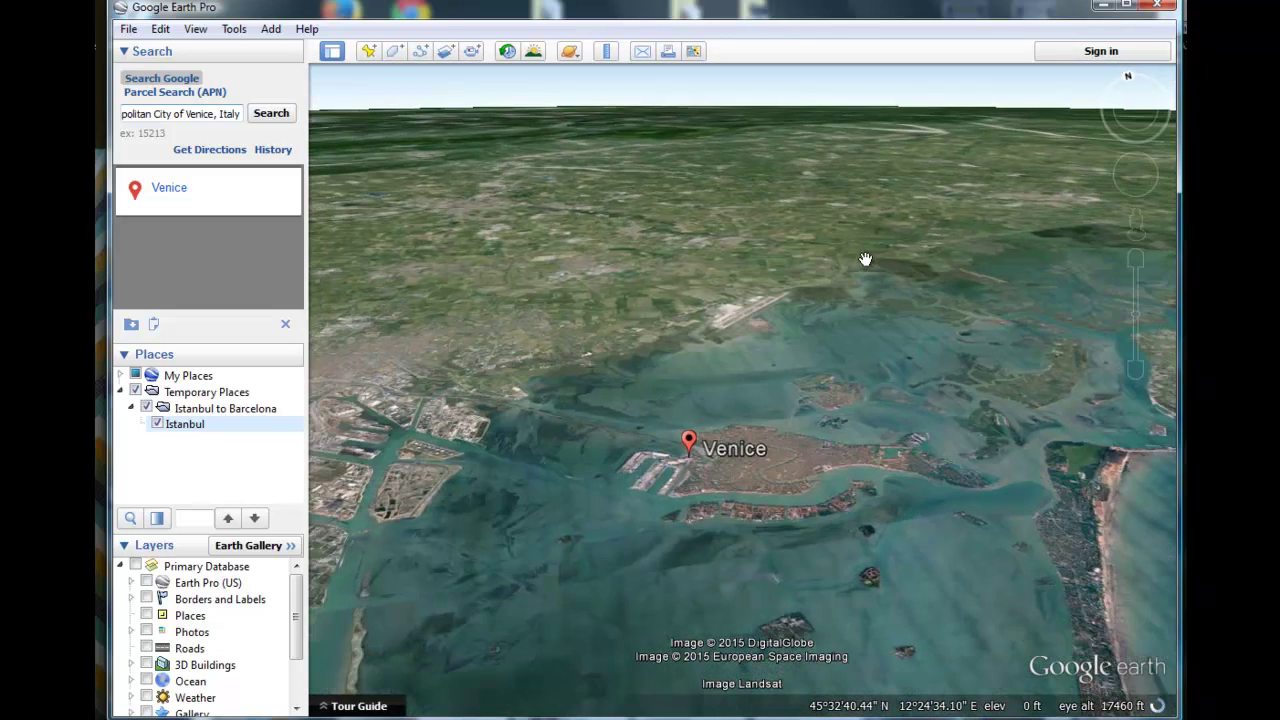
pyautogui.click(1137, 262)
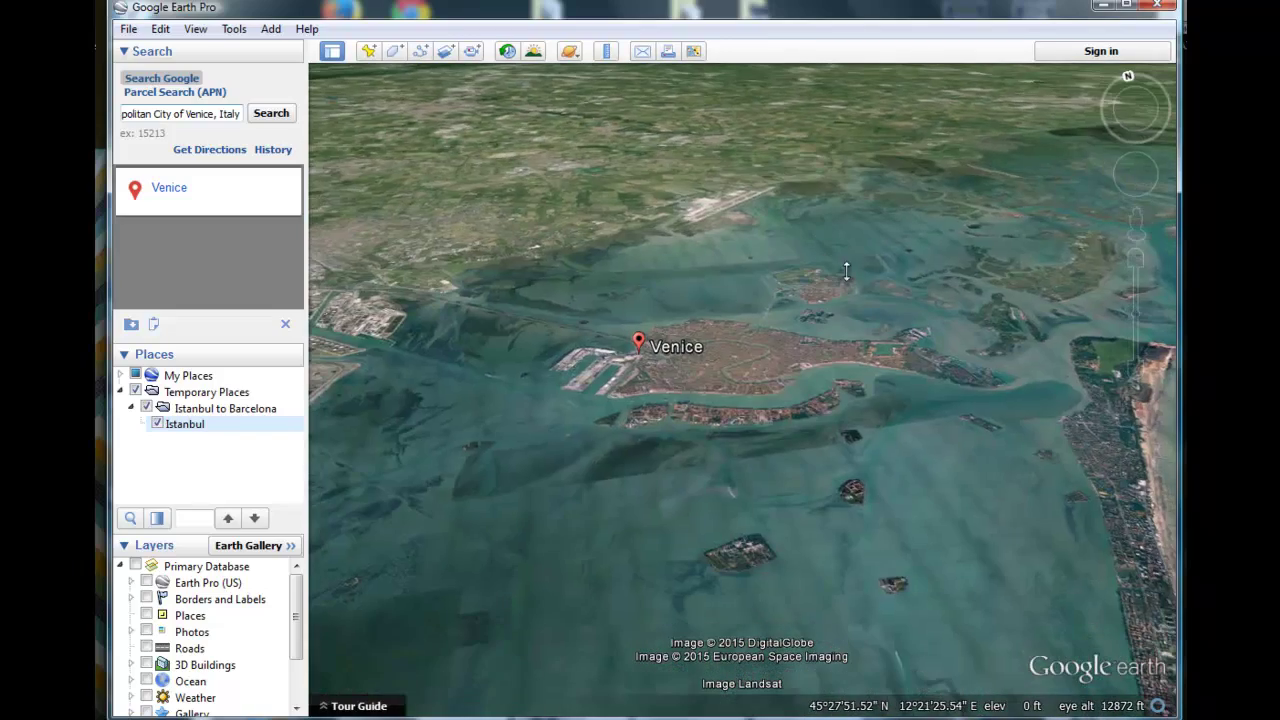
pyautogui.moveTo(876, 342); pyautogui.dragTo(880, 200)
pyautogui.click(1133, 260)
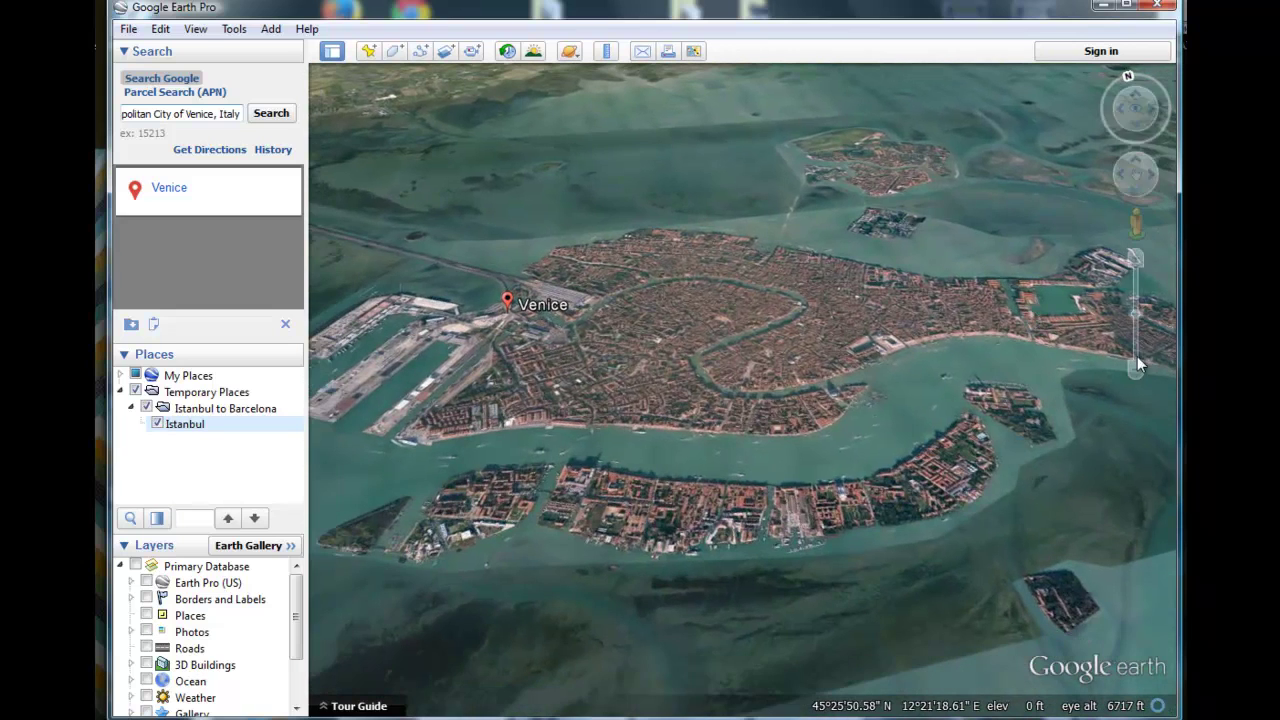
pyautogui.click(1133, 368)
pyautogui.click(1134, 369)
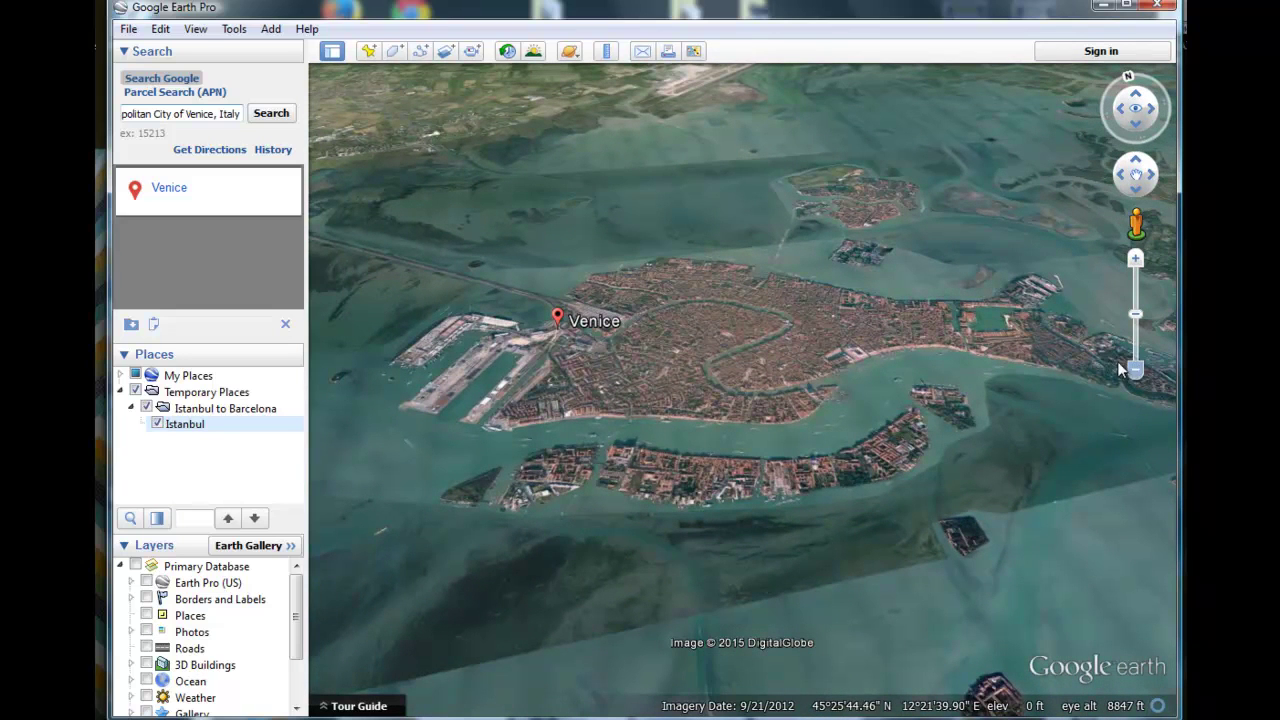
# - Rotate and pan the tilted Venice view, then clear the Venice search result
pyautogui.moveTo(1131, 86); pyautogui.dragTo(1036, 120)
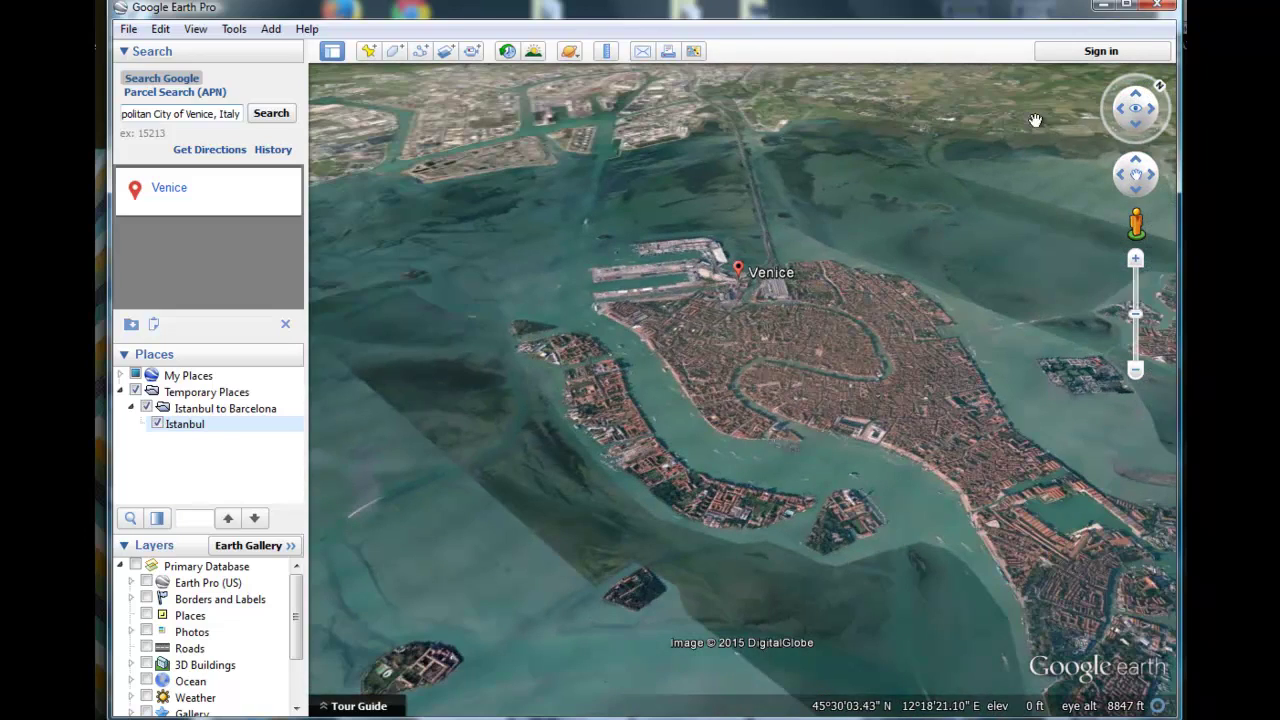
pyautogui.click(1142, 82)
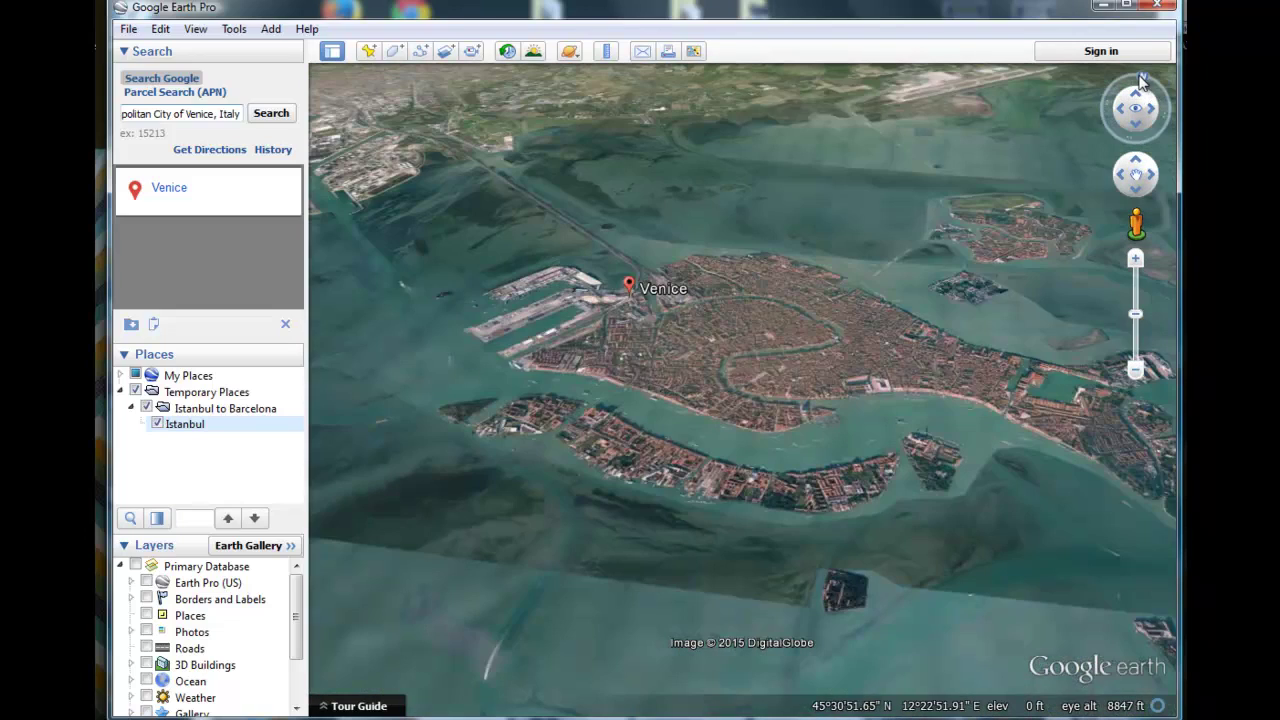
pyautogui.moveTo(1020, 250); pyautogui.dragTo(917, 235)
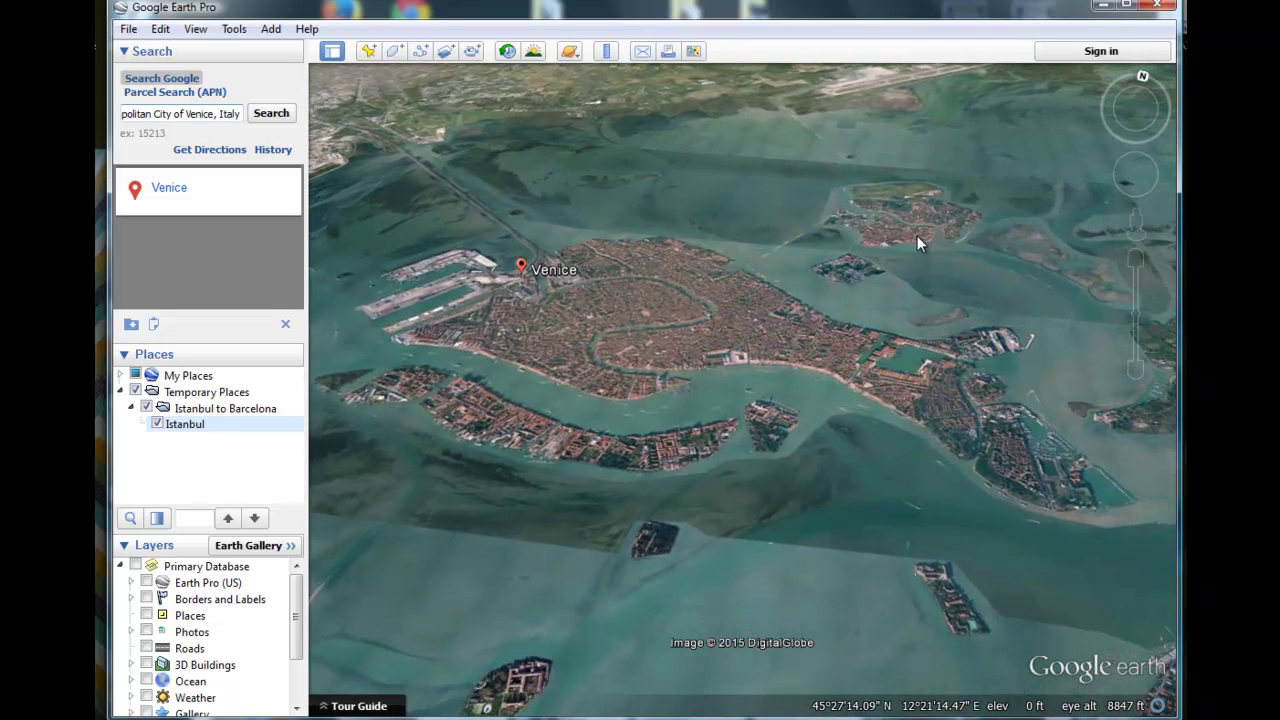
pyautogui.click(286, 325)
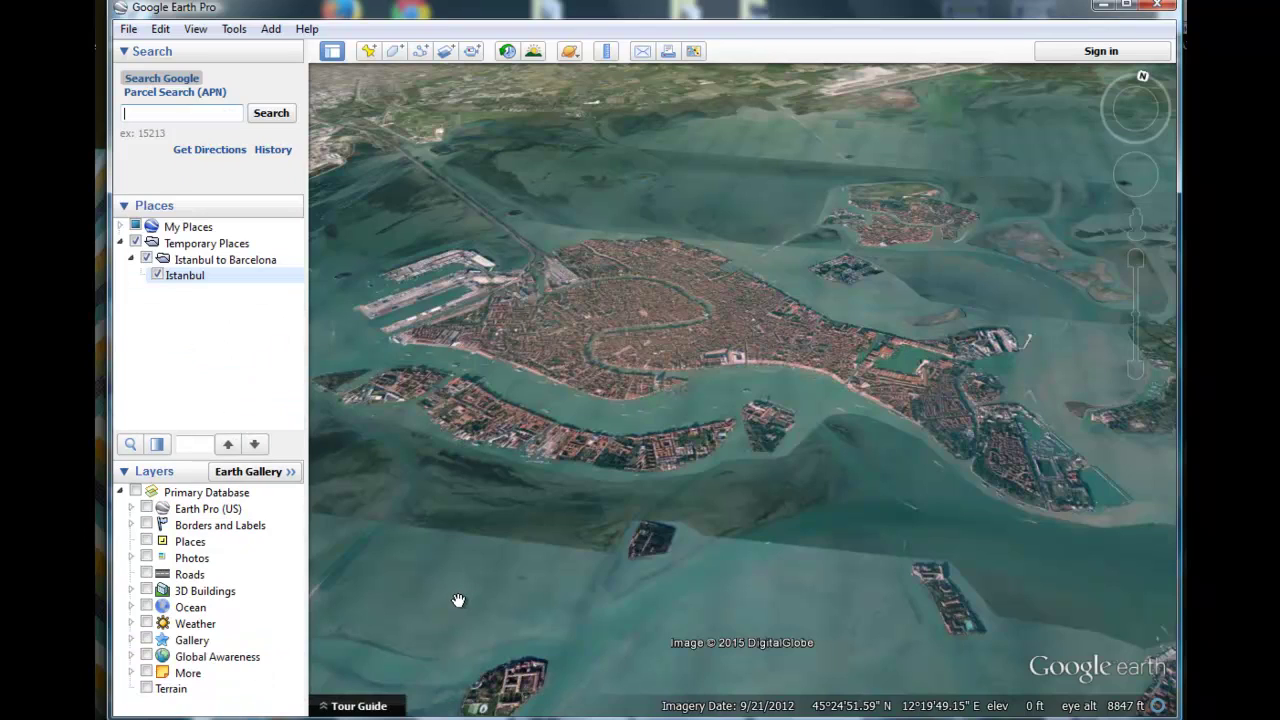
# - Add a placemark named 'Venice Island' at the current view
pyautogui.click(369, 52)
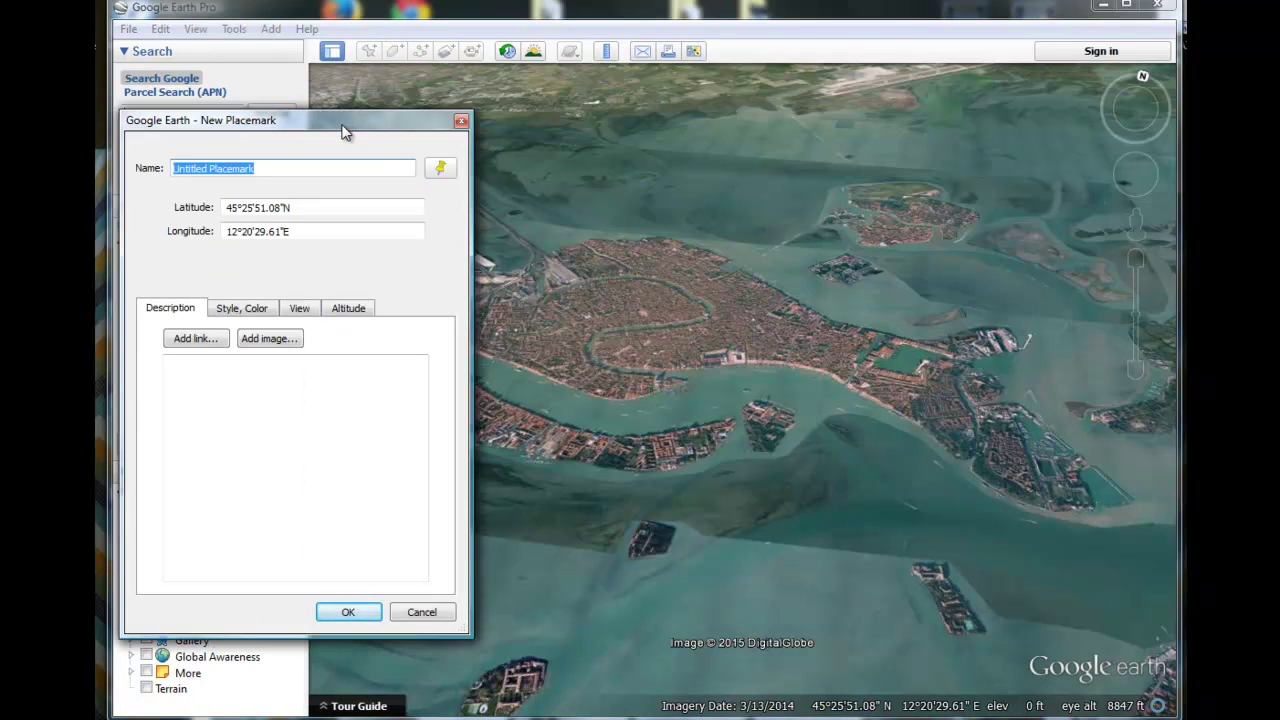
pyautogui.write('Venice Island')
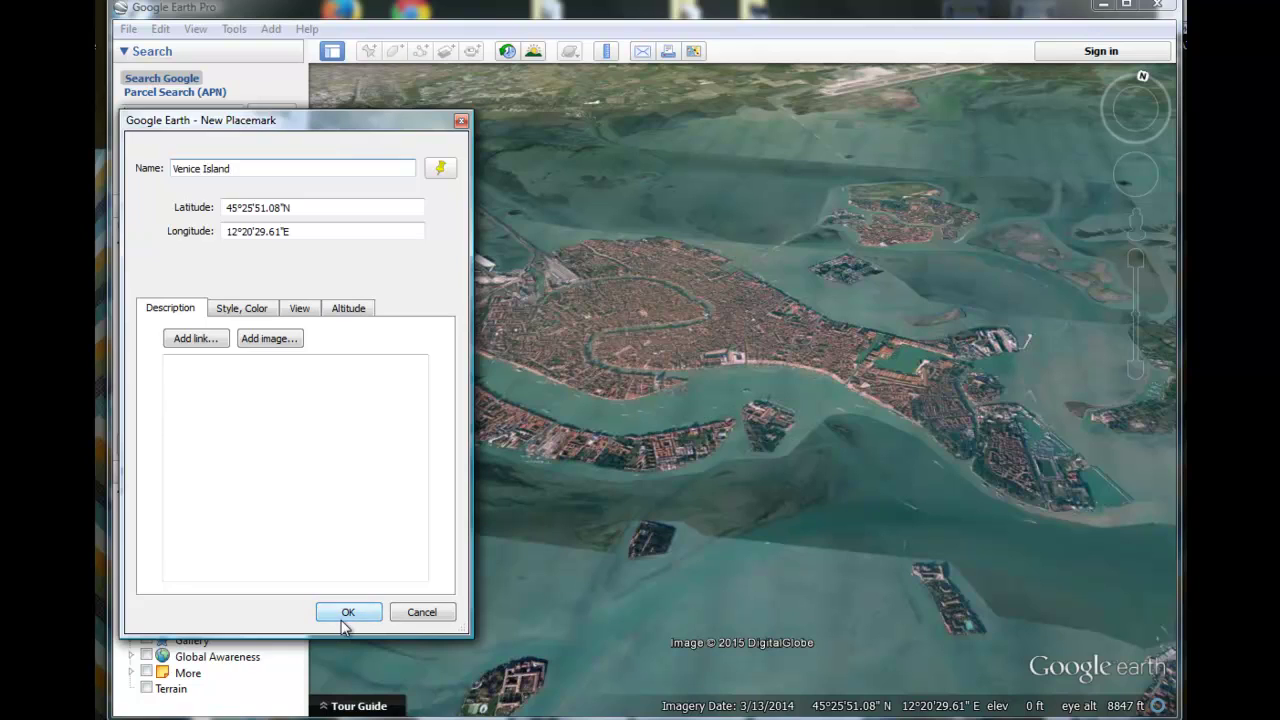
pyautogui.click(347, 615)
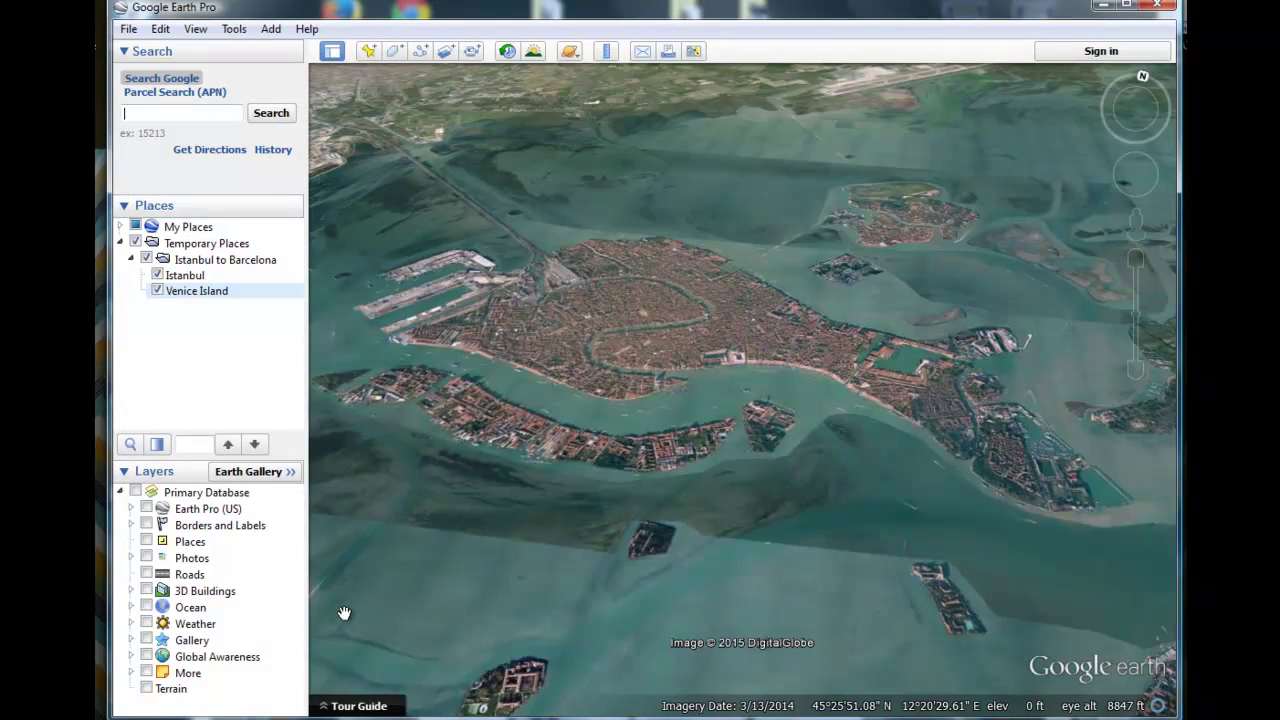
# - Zoom in closely on the Venice waterfront square
pyautogui.click(1135, 259)
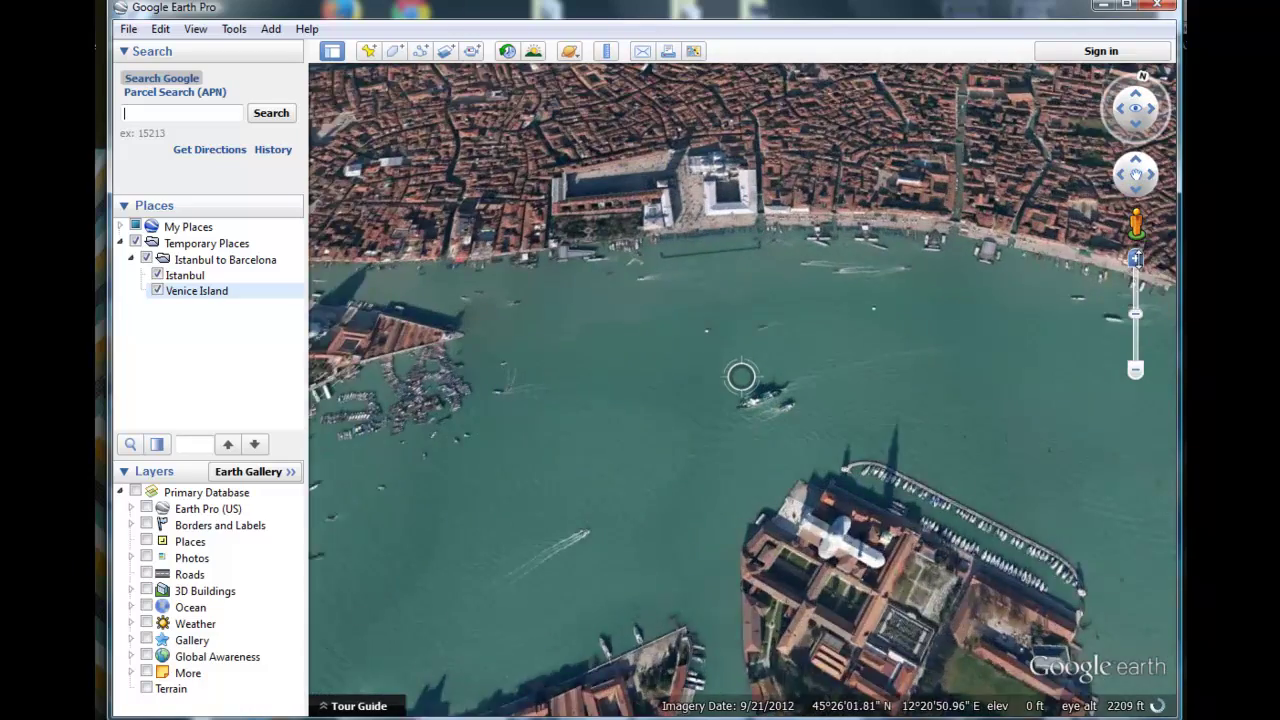
pyautogui.moveTo(960, 240); pyautogui.dragTo(1042, 411)
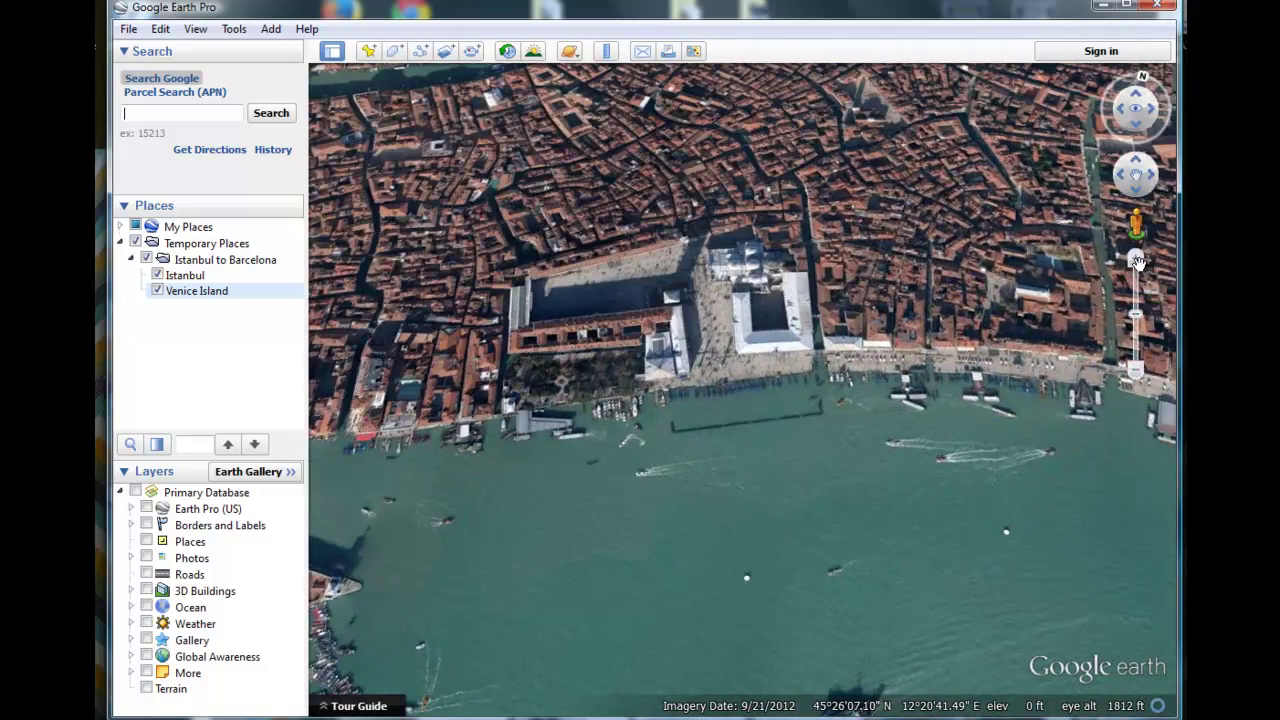
pyautogui.click(1136, 259)
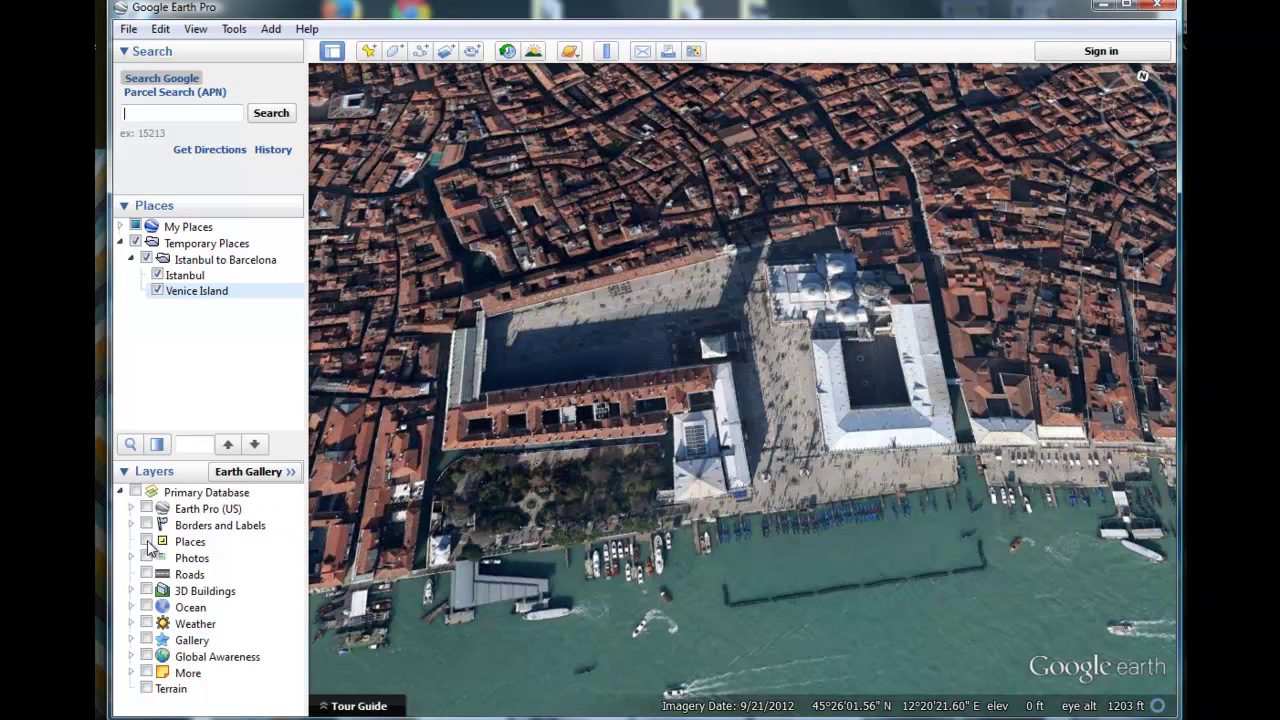
# - Turn on the 3D Buildings layer and tilt the view across St Mark's Square
pyautogui.click(147, 591)
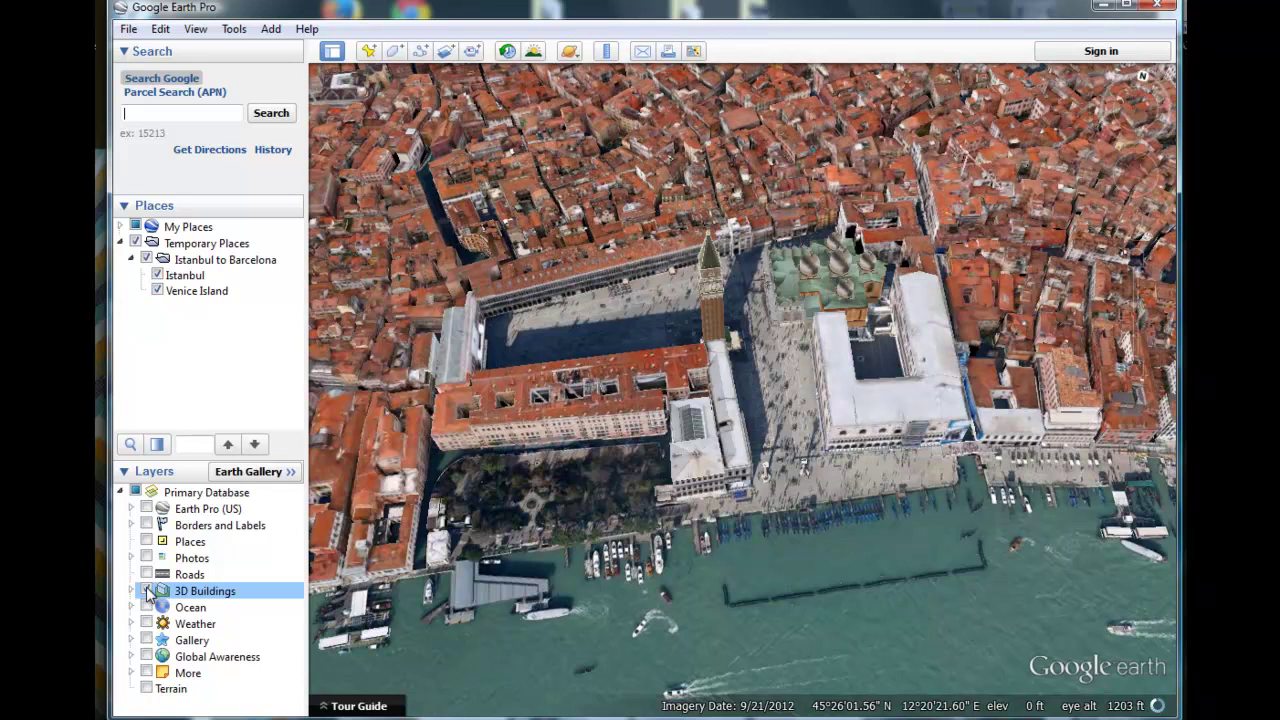
pyautogui.click(1143, 258)
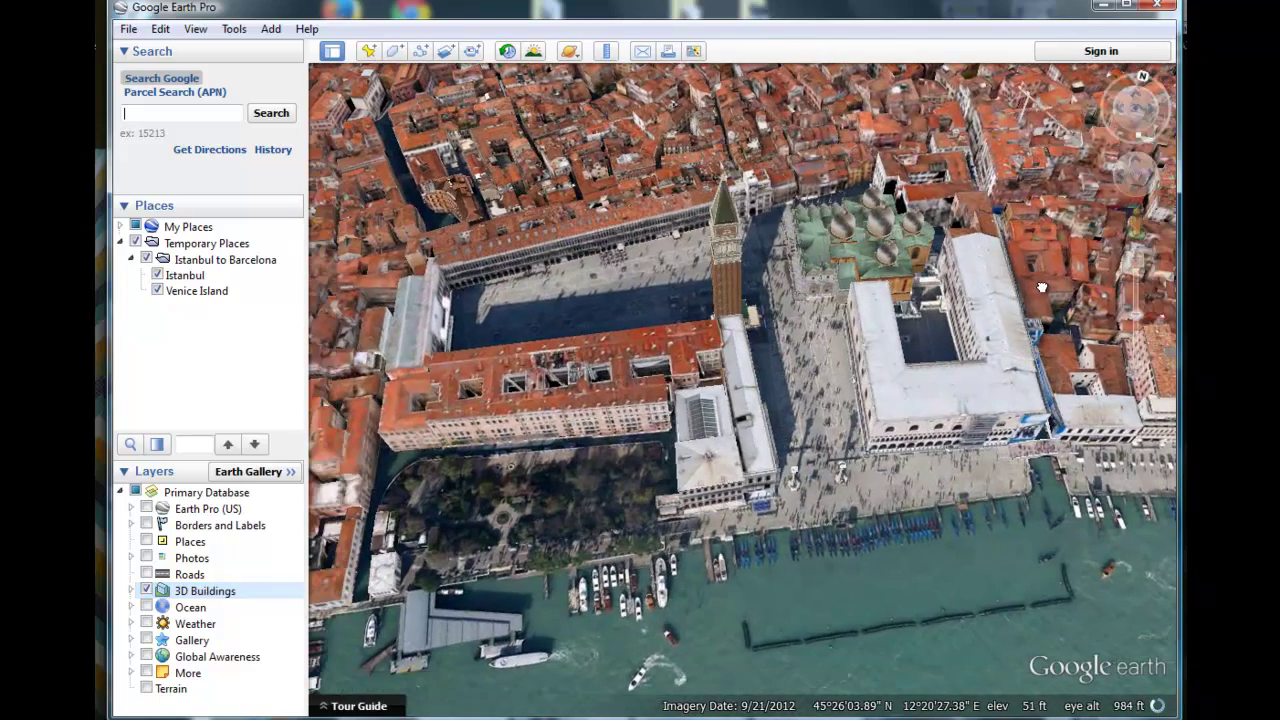
pyautogui.moveTo(1062, 292); pyautogui.dragTo(1080, 296)
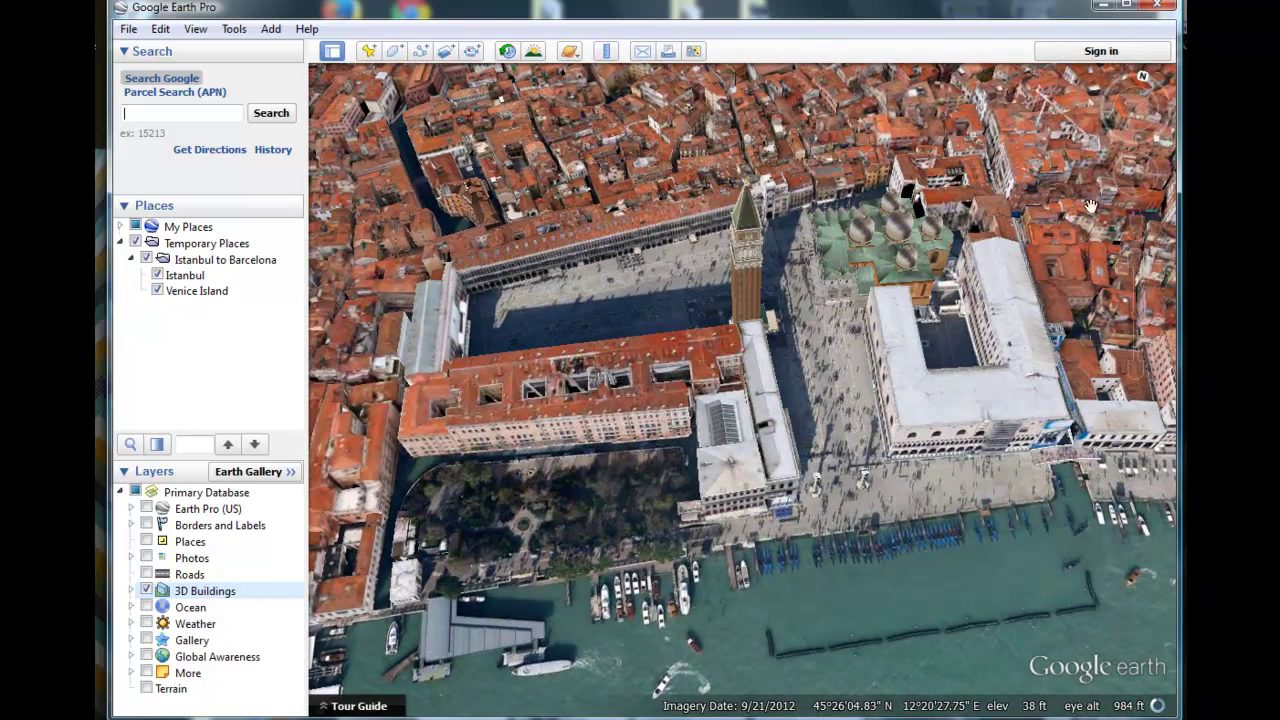
pyautogui.click(1136, 96)
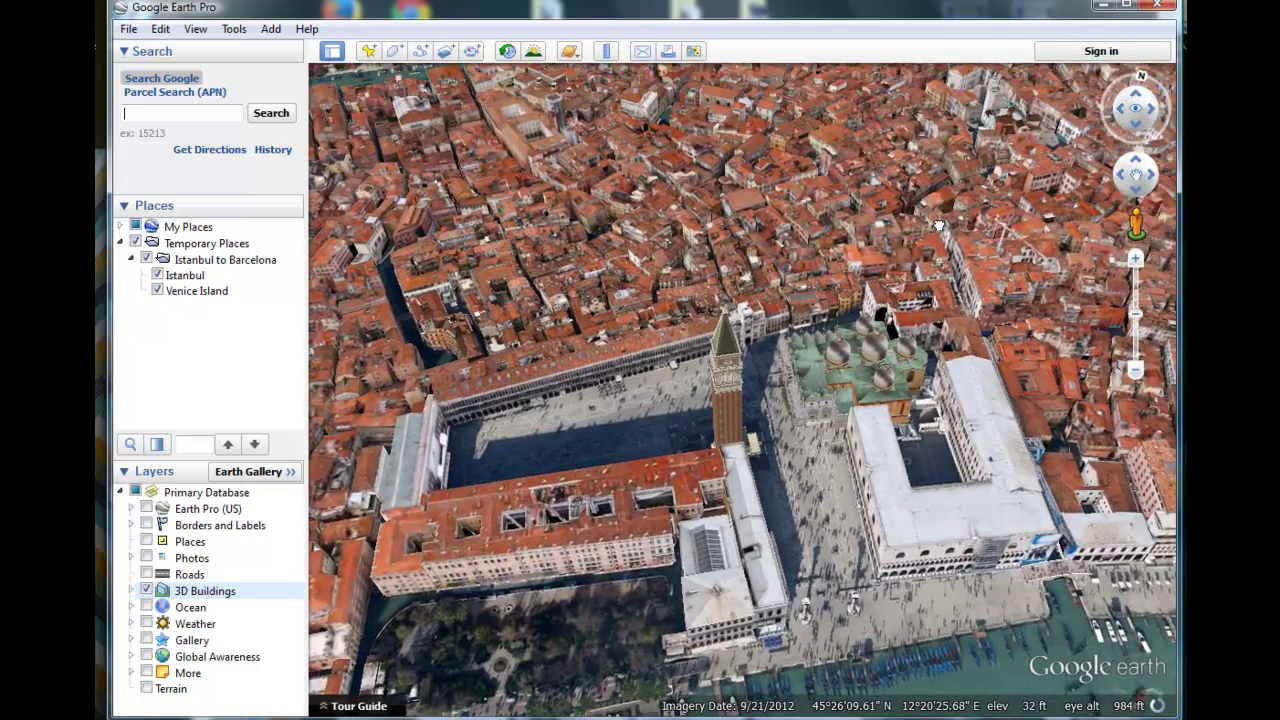
pyautogui.moveTo(938, 226); pyautogui.dragTo(933, 174)
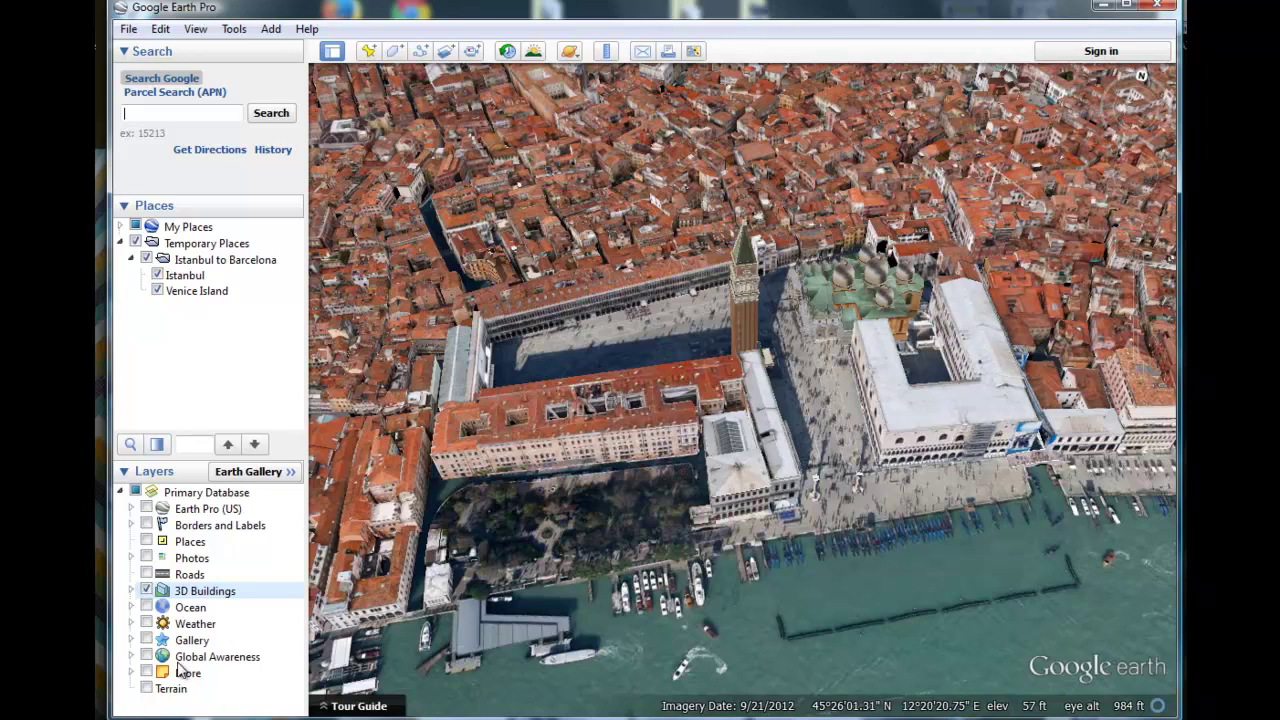
# - Turn off 3D Buildings and add a placemark named 'St. Marks' at this view
pyautogui.click(146, 591)
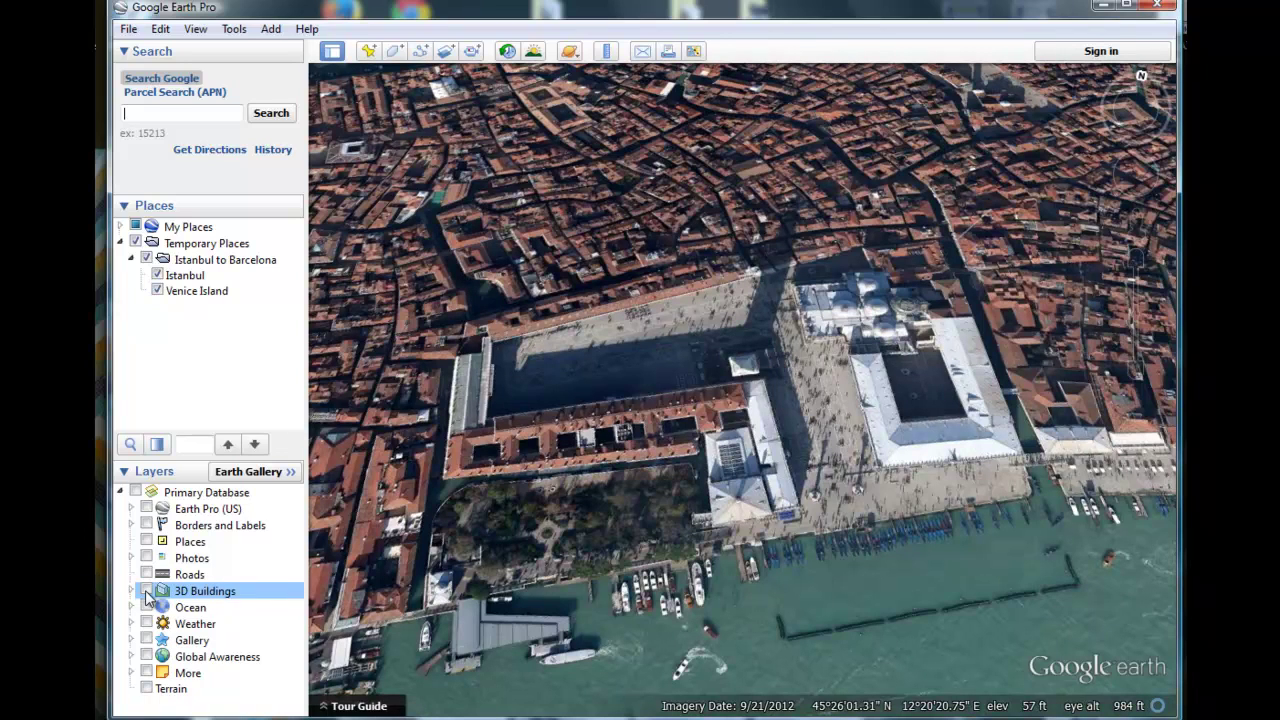
pyautogui.click(368, 53)
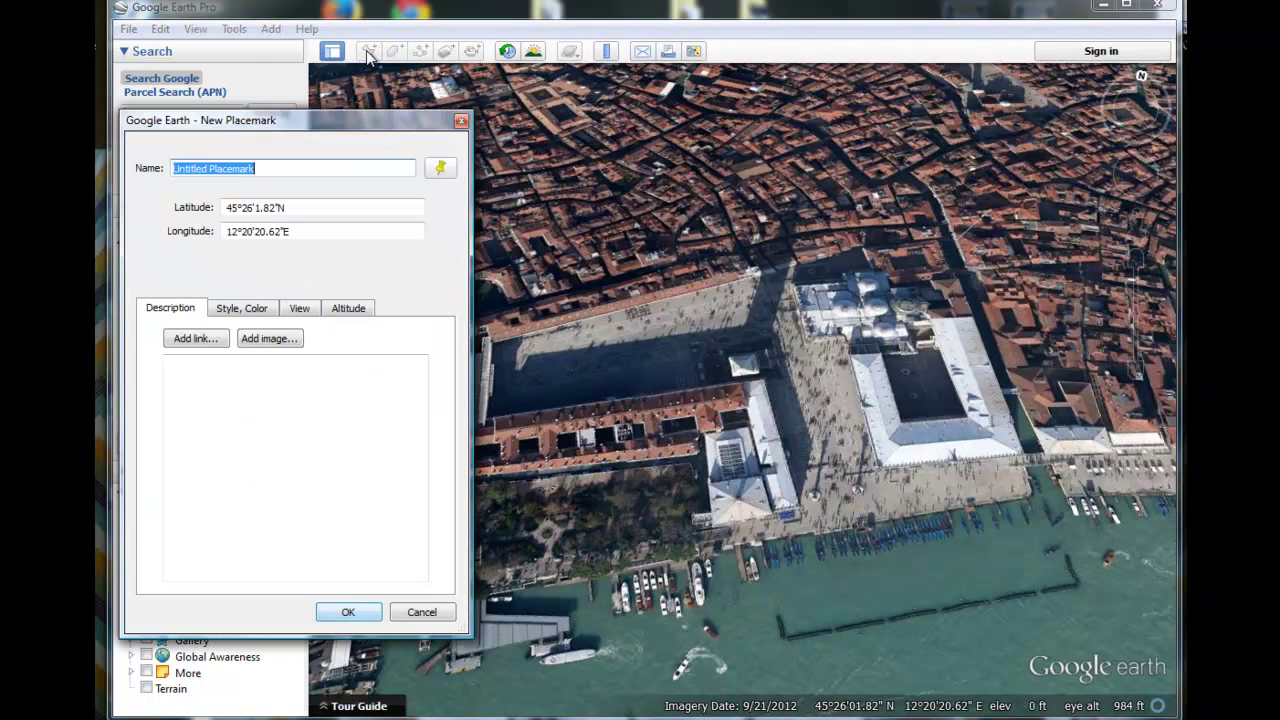
pyautogui.write('St. Marks')
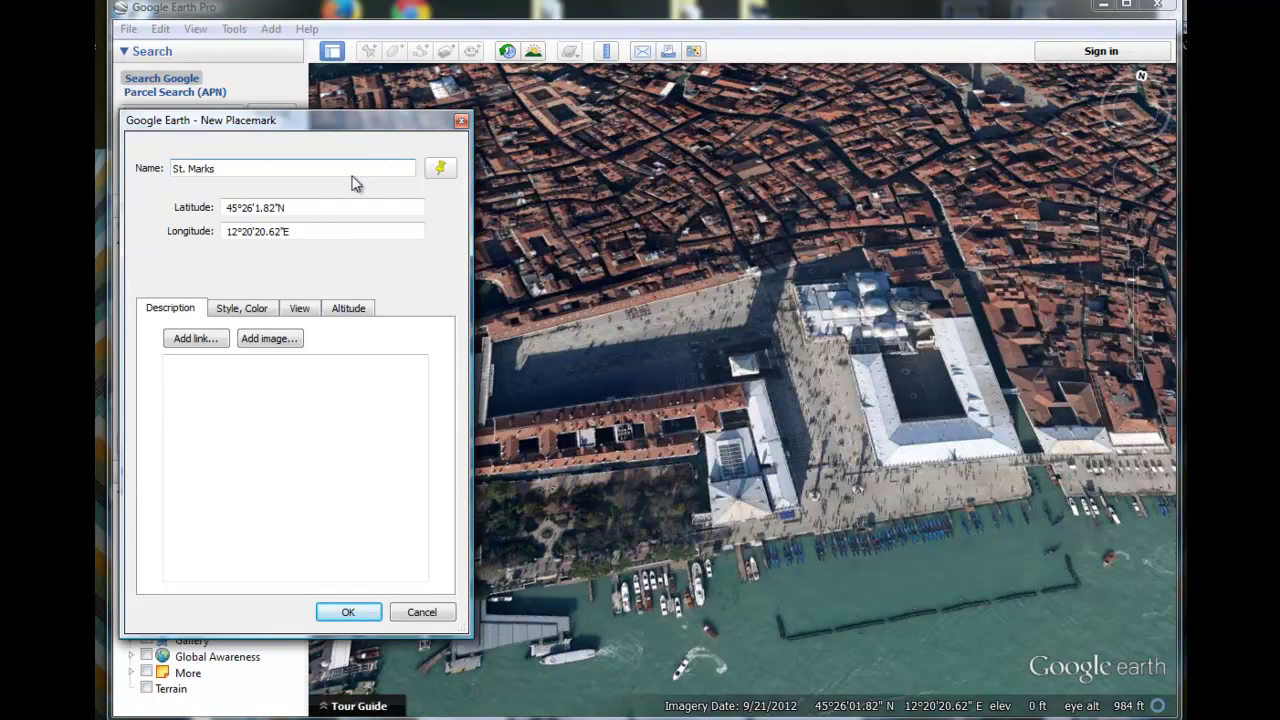
pyautogui.click(345, 611)
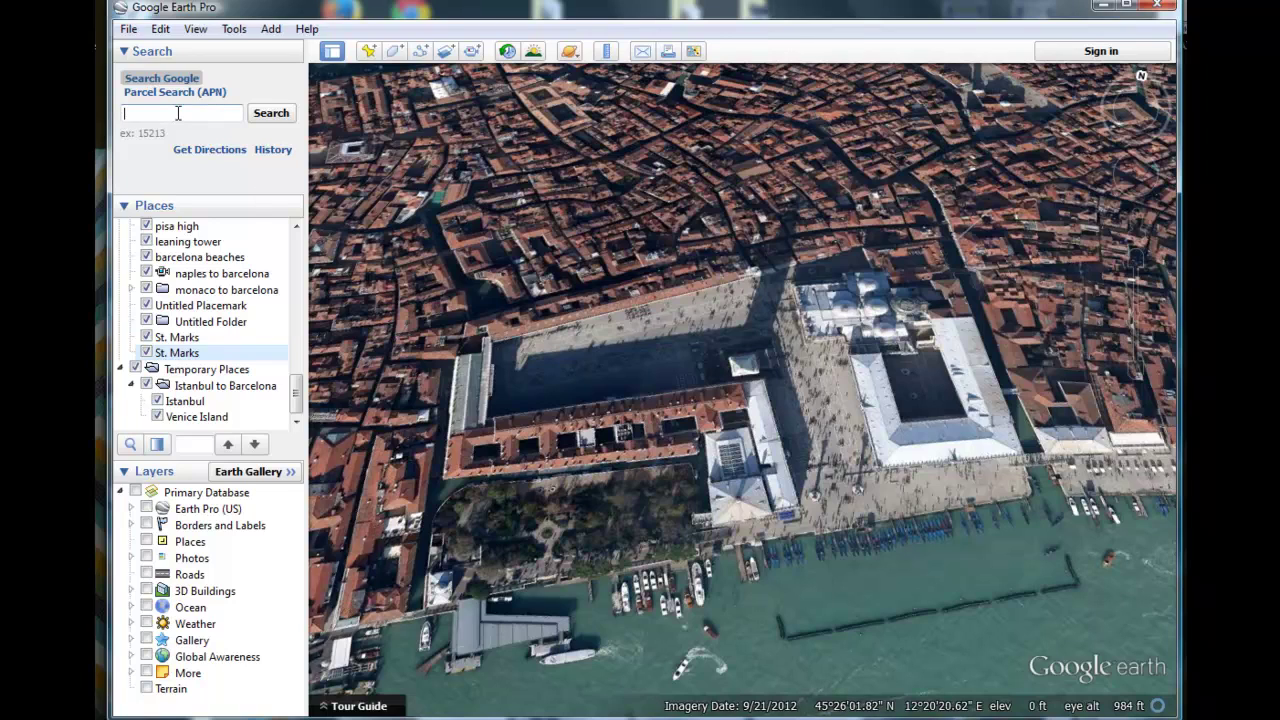
# - Search for Barcelona, Spain and fly there
pyautogui.write('Barcelona')
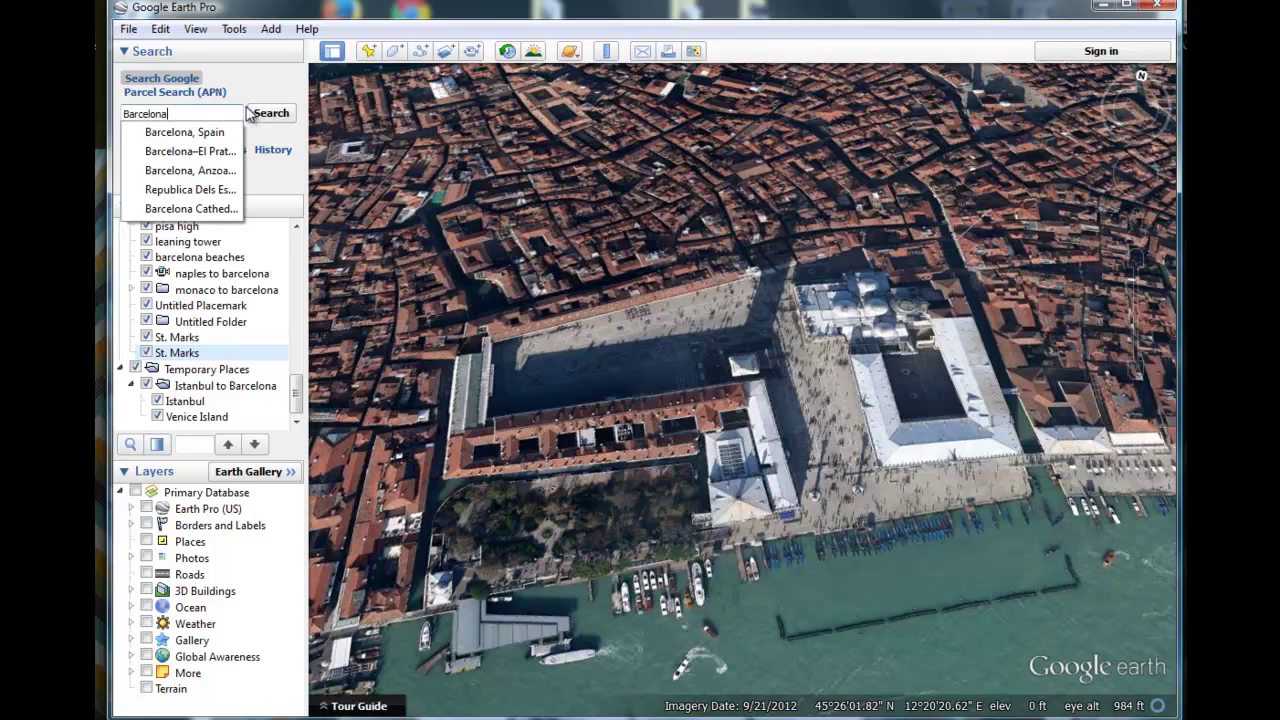
pyautogui.click(216, 134)
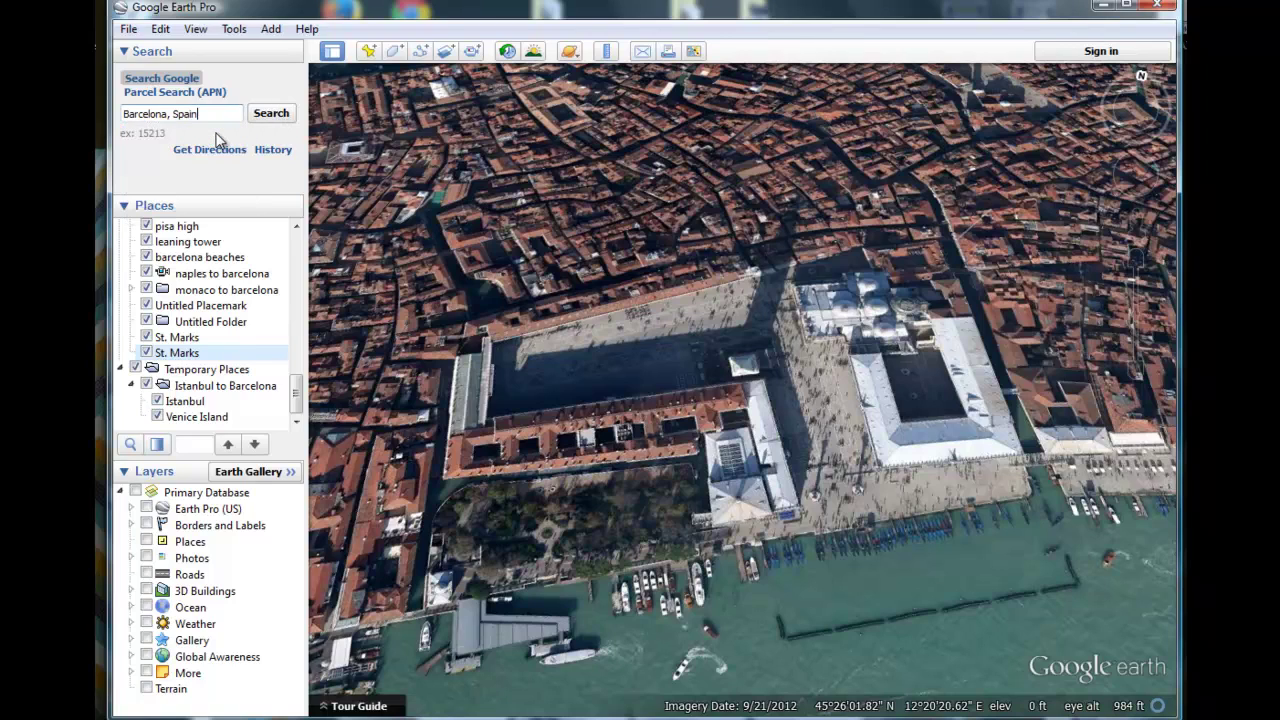
pyautogui.click(271, 113)
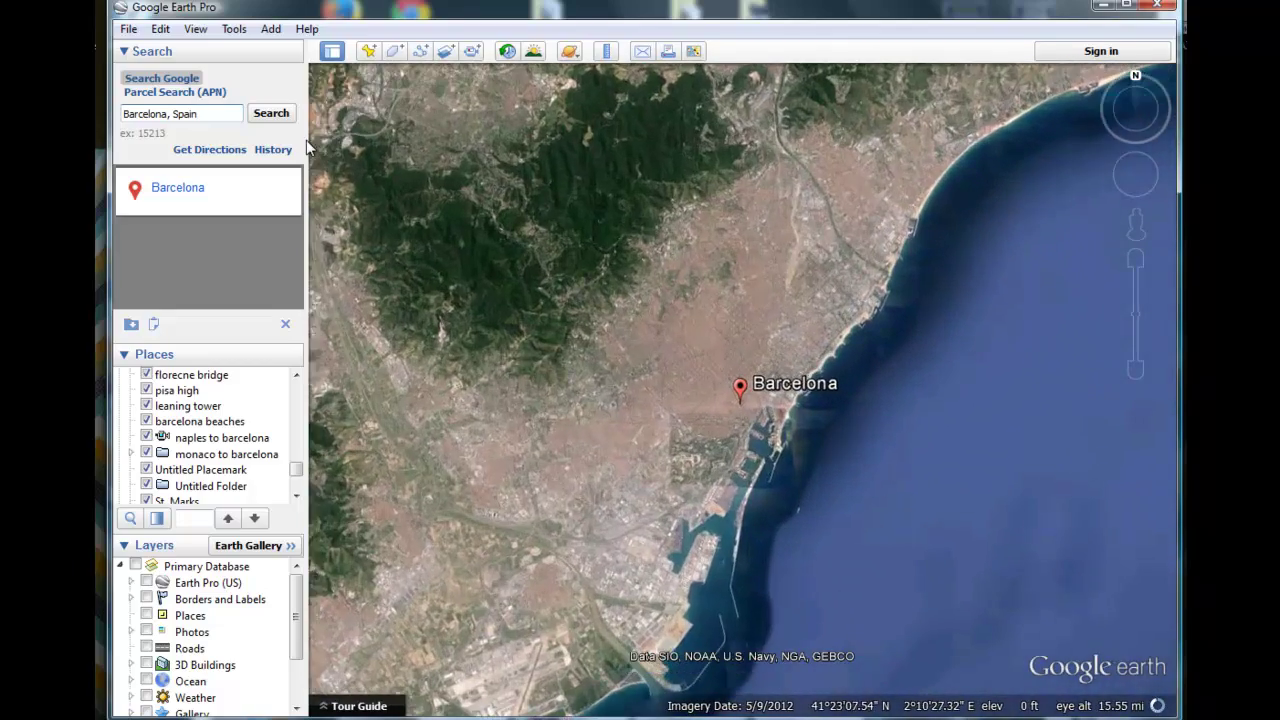
# - Zoom in on Barcelona and pan toward the port
pyautogui.moveTo(1120, 230)
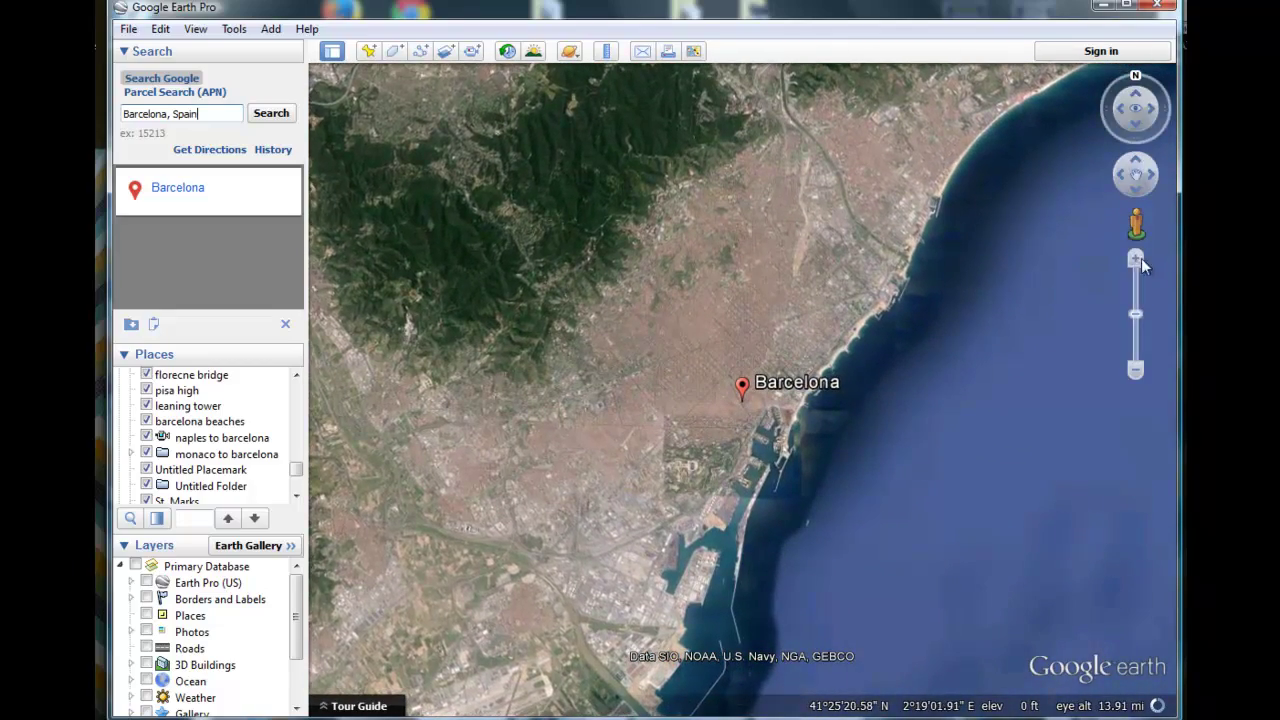
pyautogui.click(1136, 258)
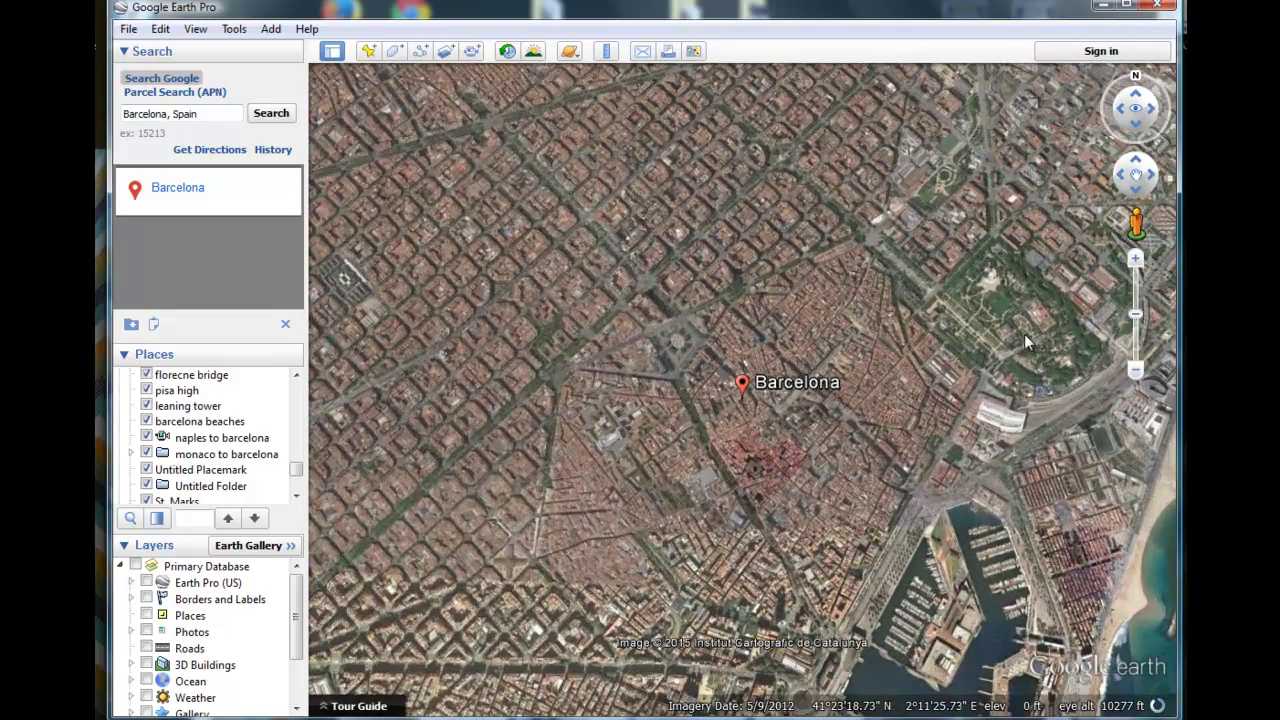
pyautogui.moveTo(1024, 334); pyautogui.dragTo(927, 203)
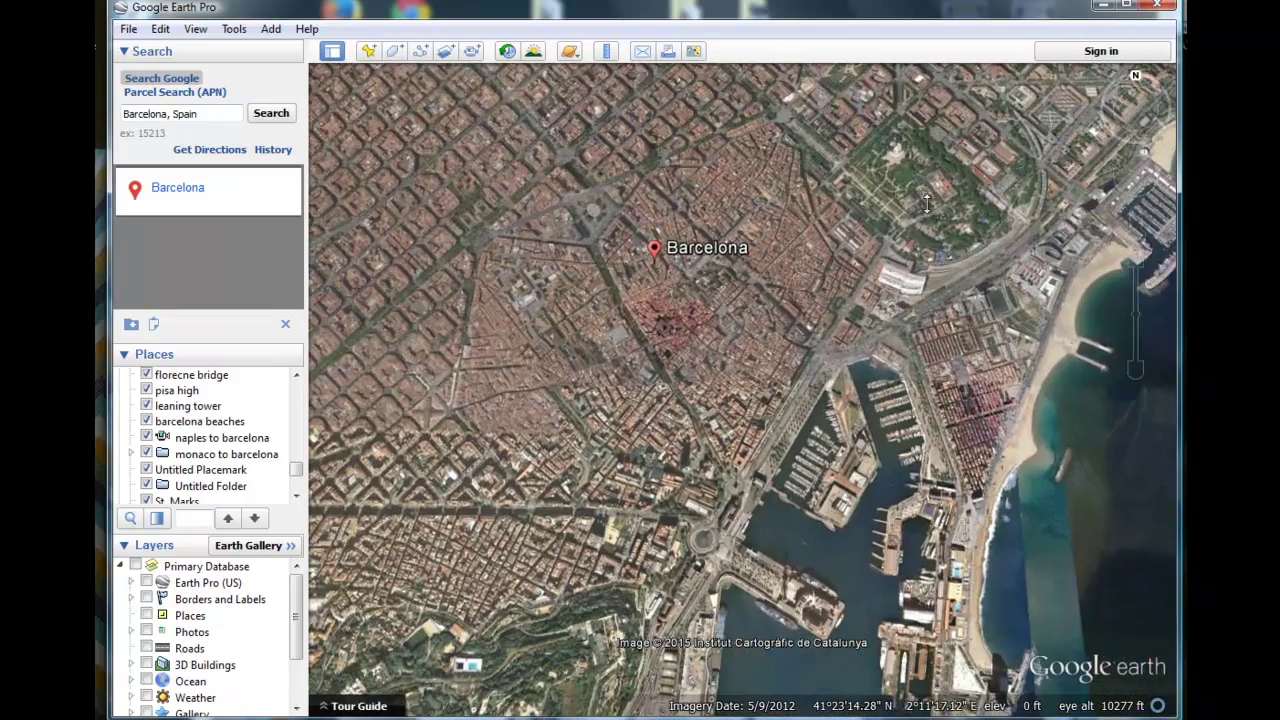
pyautogui.click(1136, 258)
pyautogui.click(1137, 259)
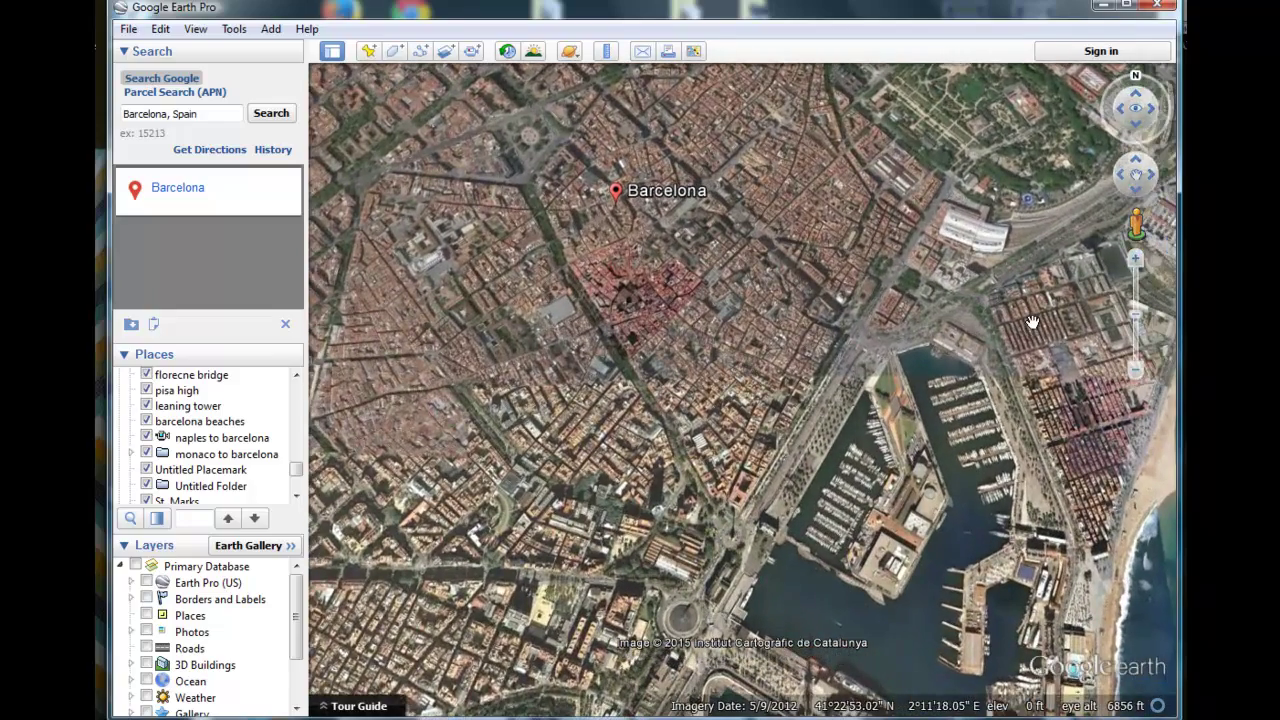
pyautogui.click(1138, 261)
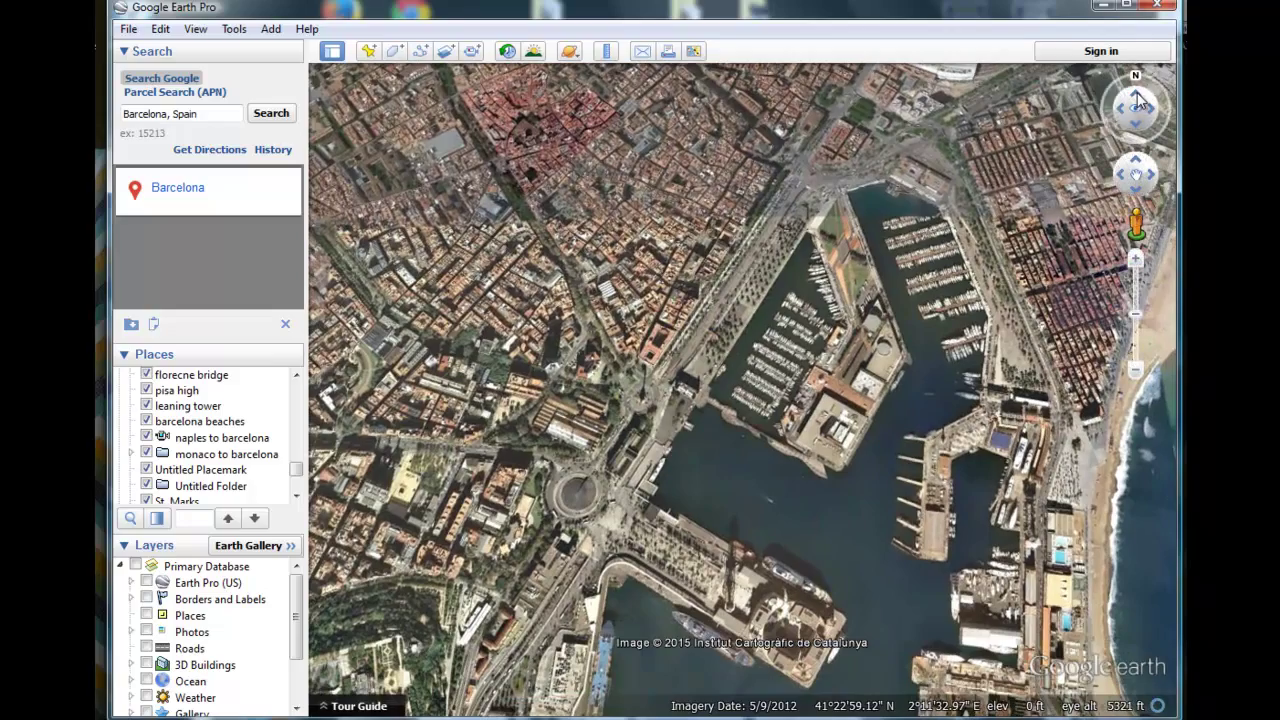
# - Tilt and rotate the view, zooming in close on the Barcelona marina
pyautogui.click(1137, 98)
pyautogui.moveTo(1137, 98); pyautogui.dragTo(1136, 92)
pyautogui.moveTo(860, 330); pyautogui.dragTo(833, 140)
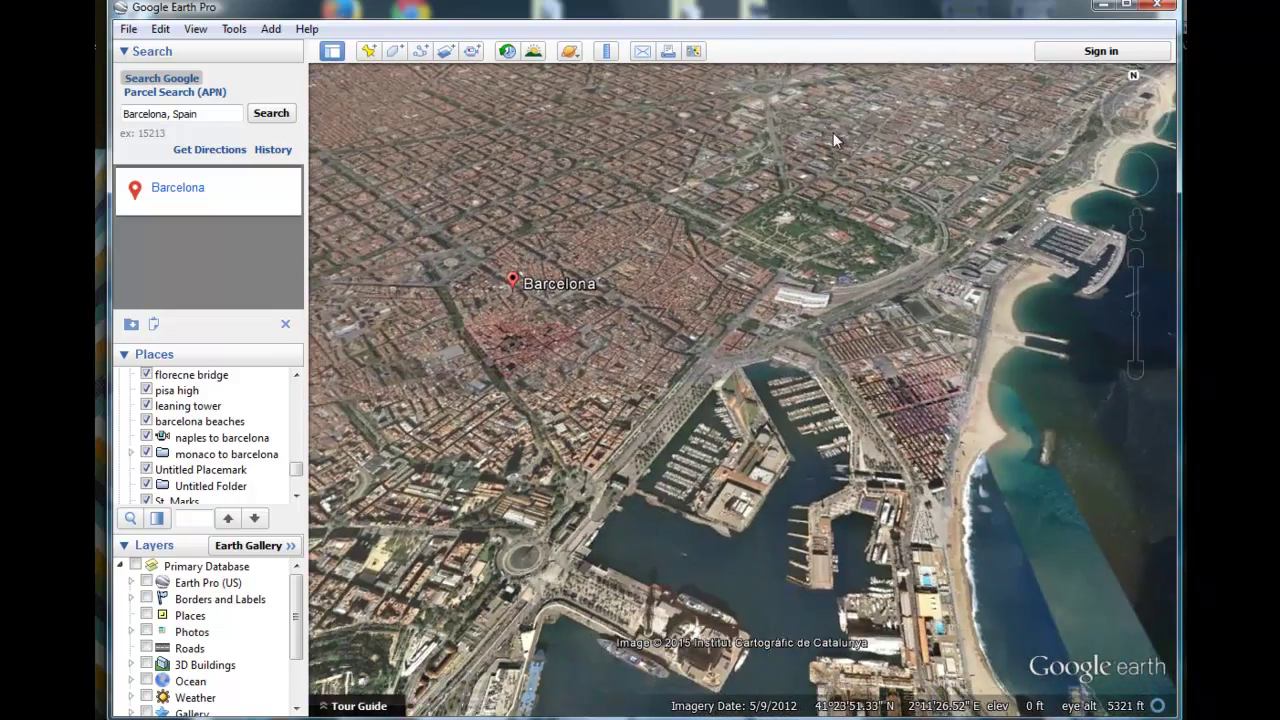
pyautogui.click(1131, 257)
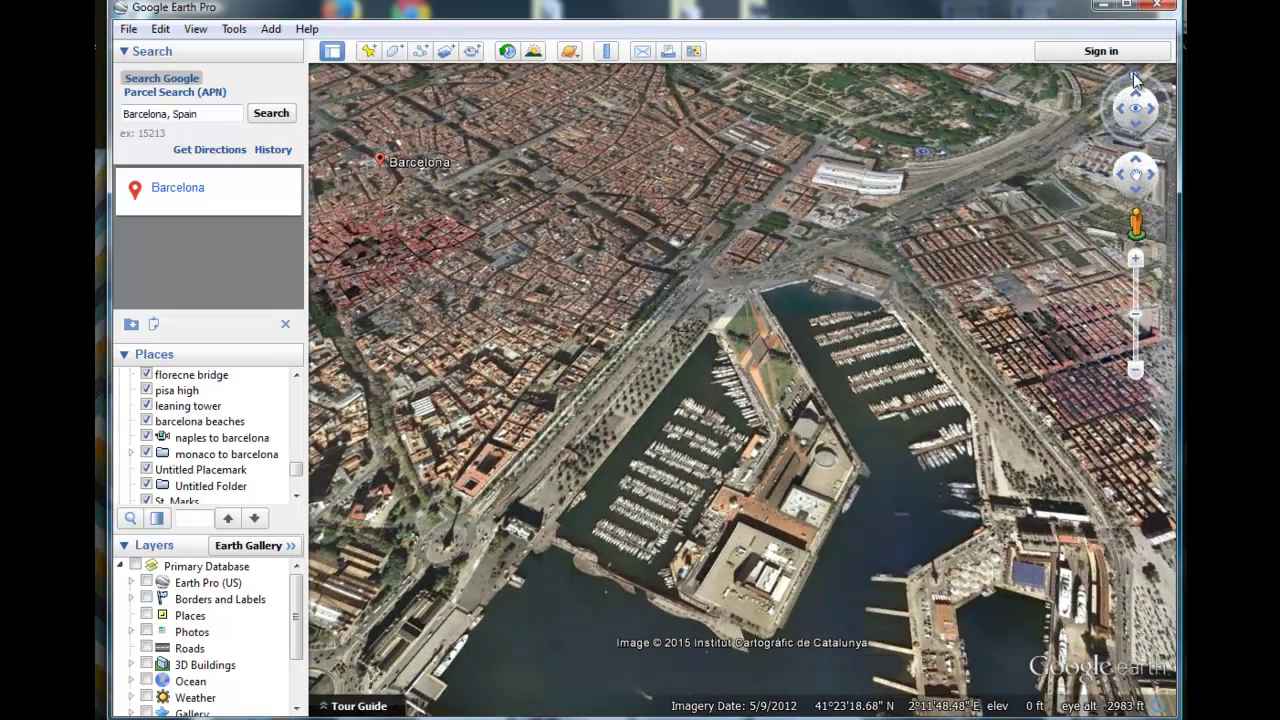
pyautogui.moveTo(1143, 79); pyautogui.dragTo(1146, 82)
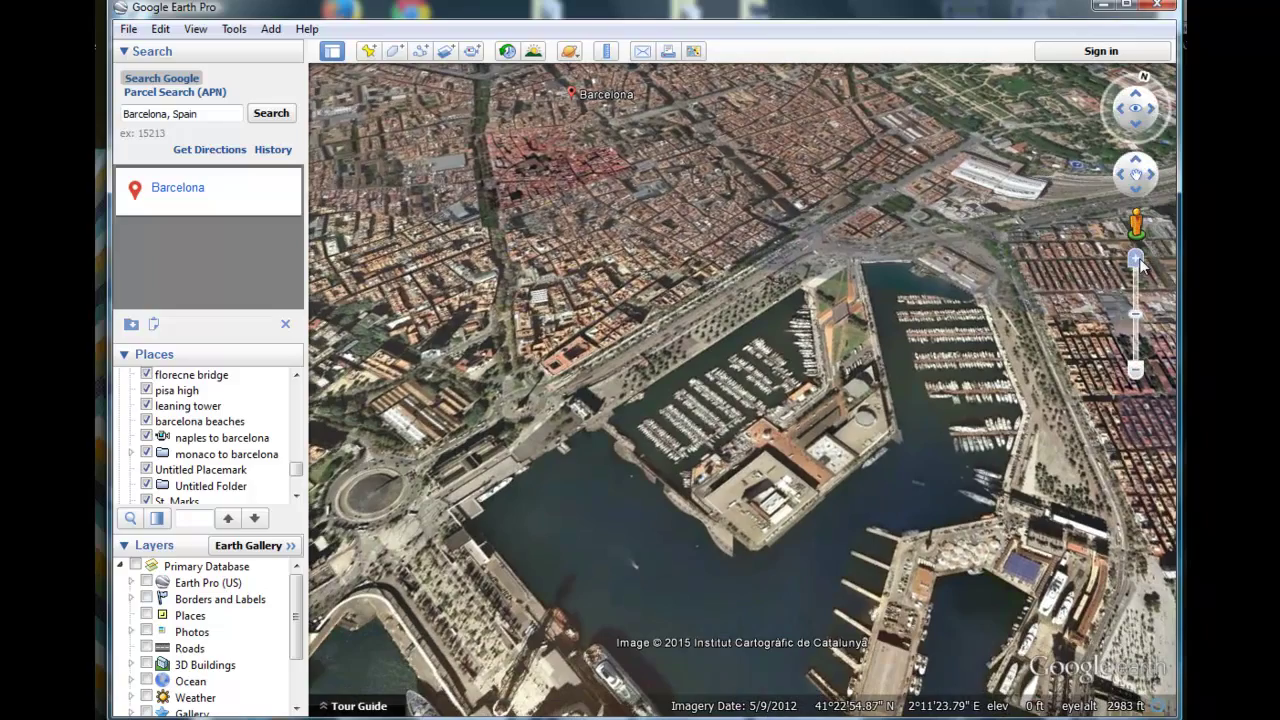
pyautogui.click(1141, 262)
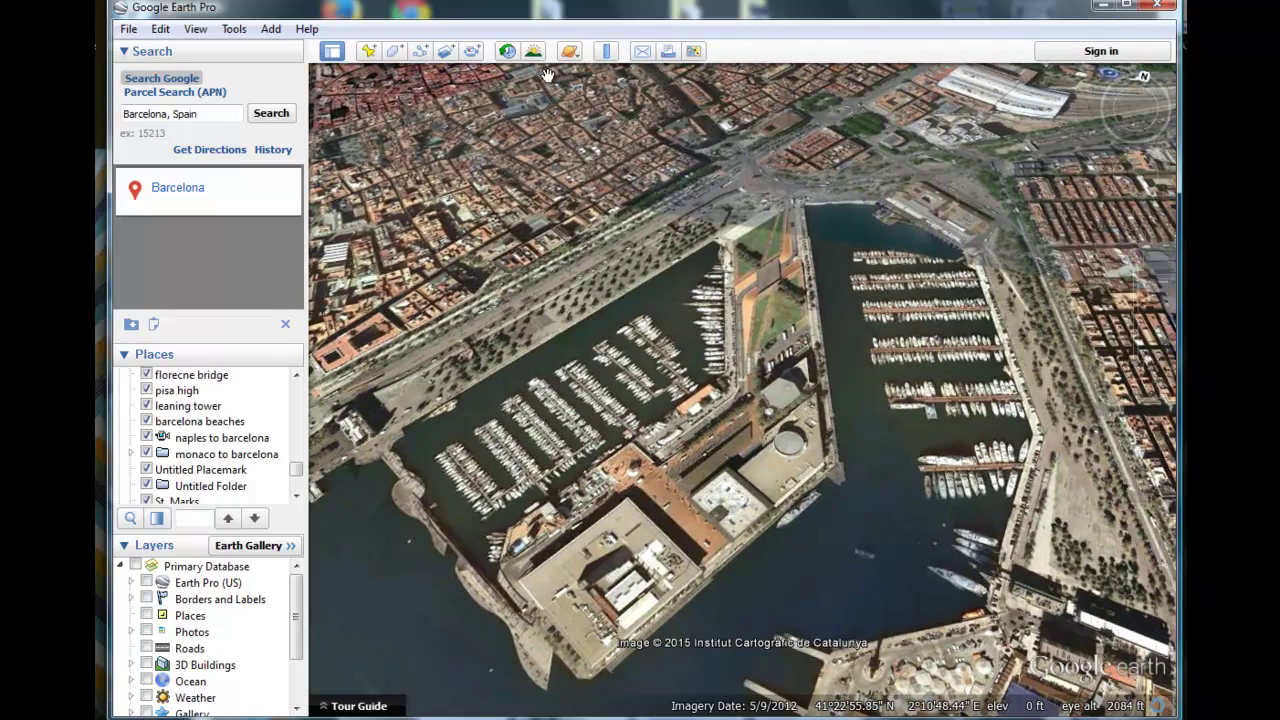
# - Add a placemark named 'Barcelona' at the marina view
pyautogui.click(367, 52)
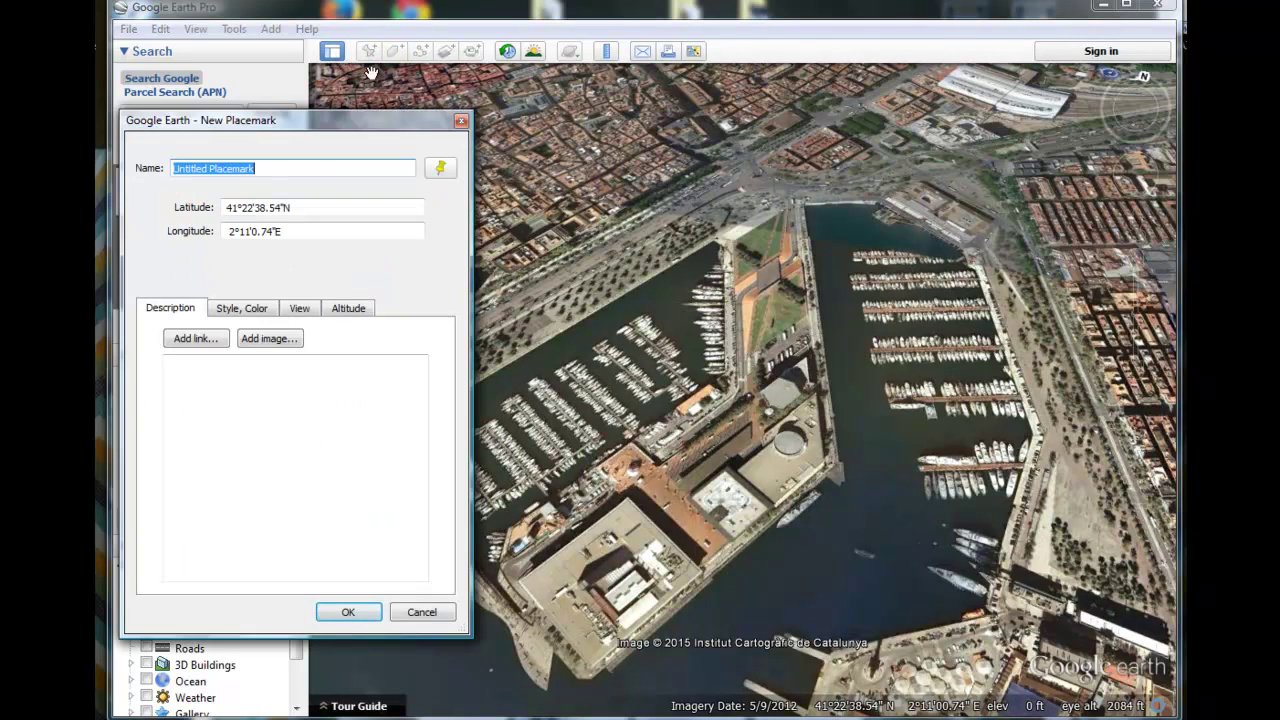
pyautogui.click(367, 167)
pyautogui.moveTo(367, 167); pyautogui.dragTo(156, 162)
pyautogui.write('Barcelona')
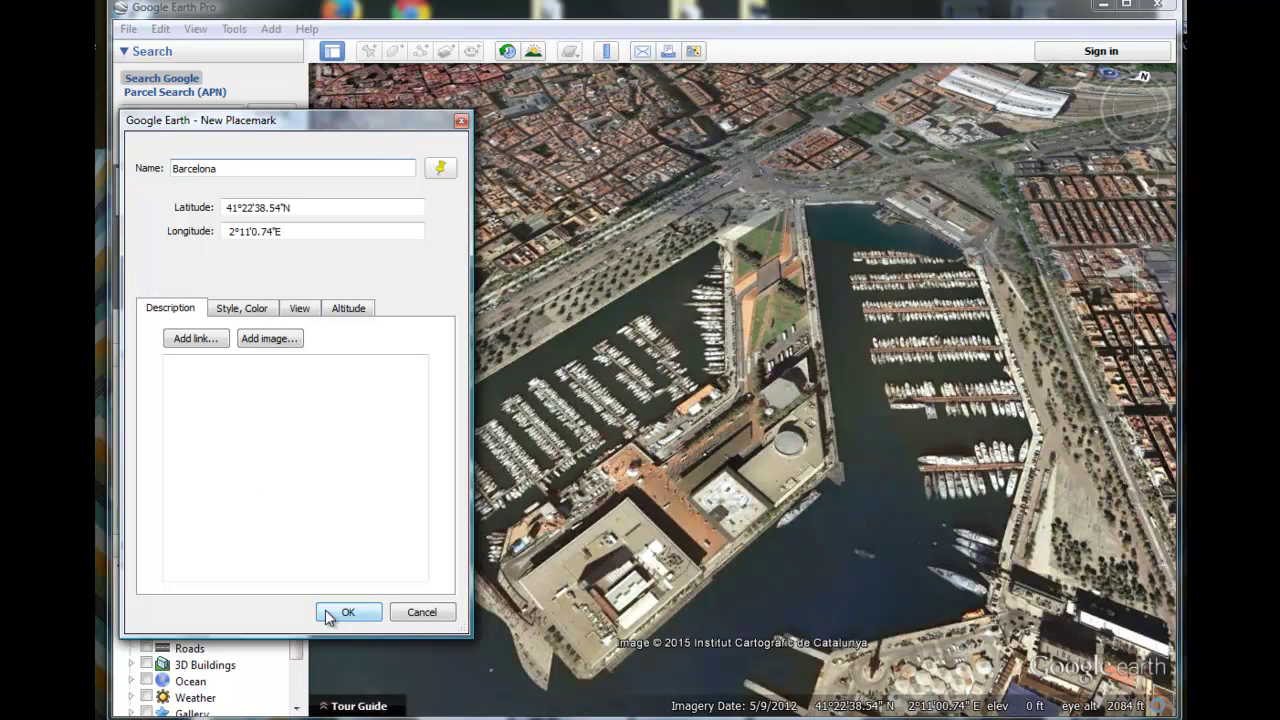
pyautogui.click(335, 612)
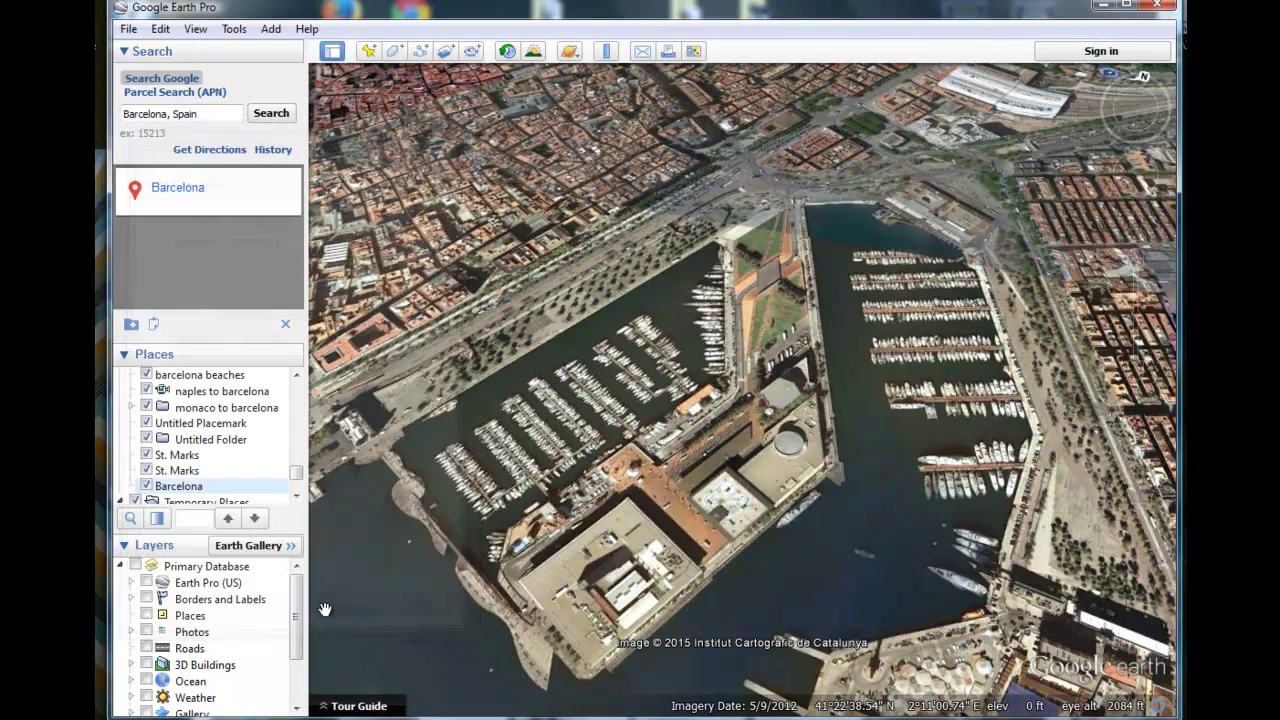
# - Clear the Barcelona search, then drag St. Marks and Barcelona into the tour folder after Venice Island
pyautogui.click(285, 323)
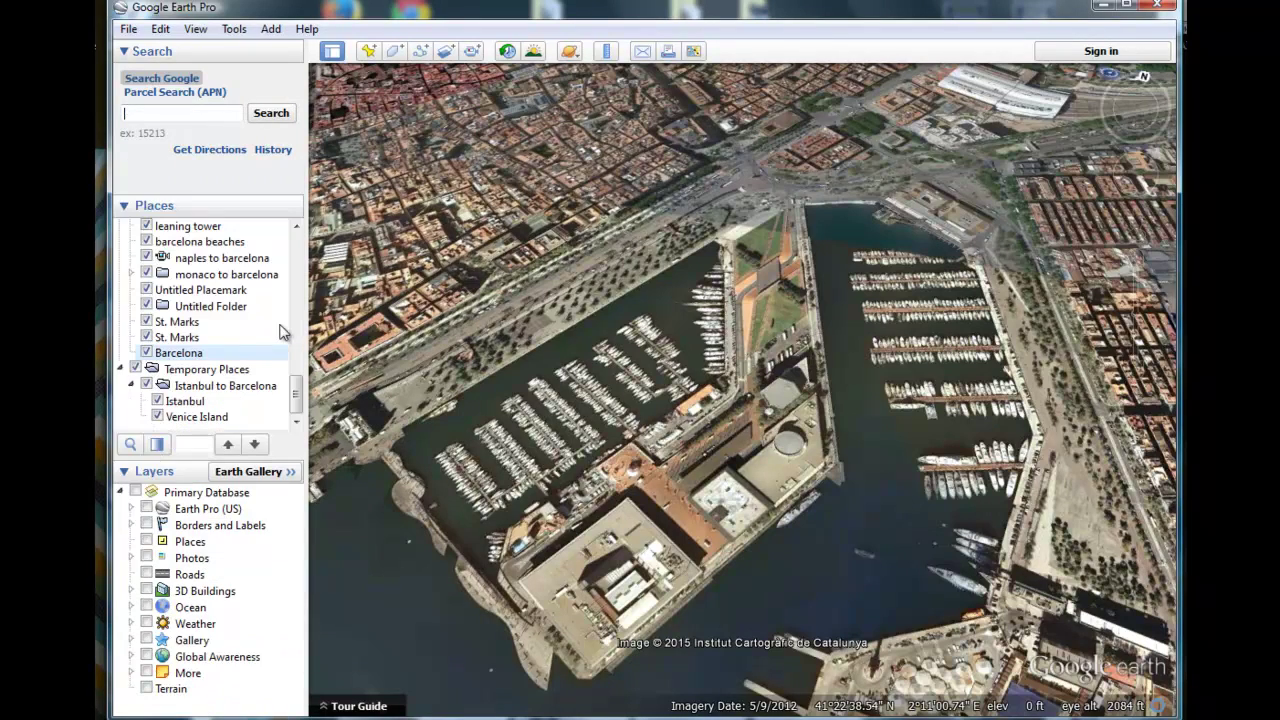
pyautogui.click(296, 388)
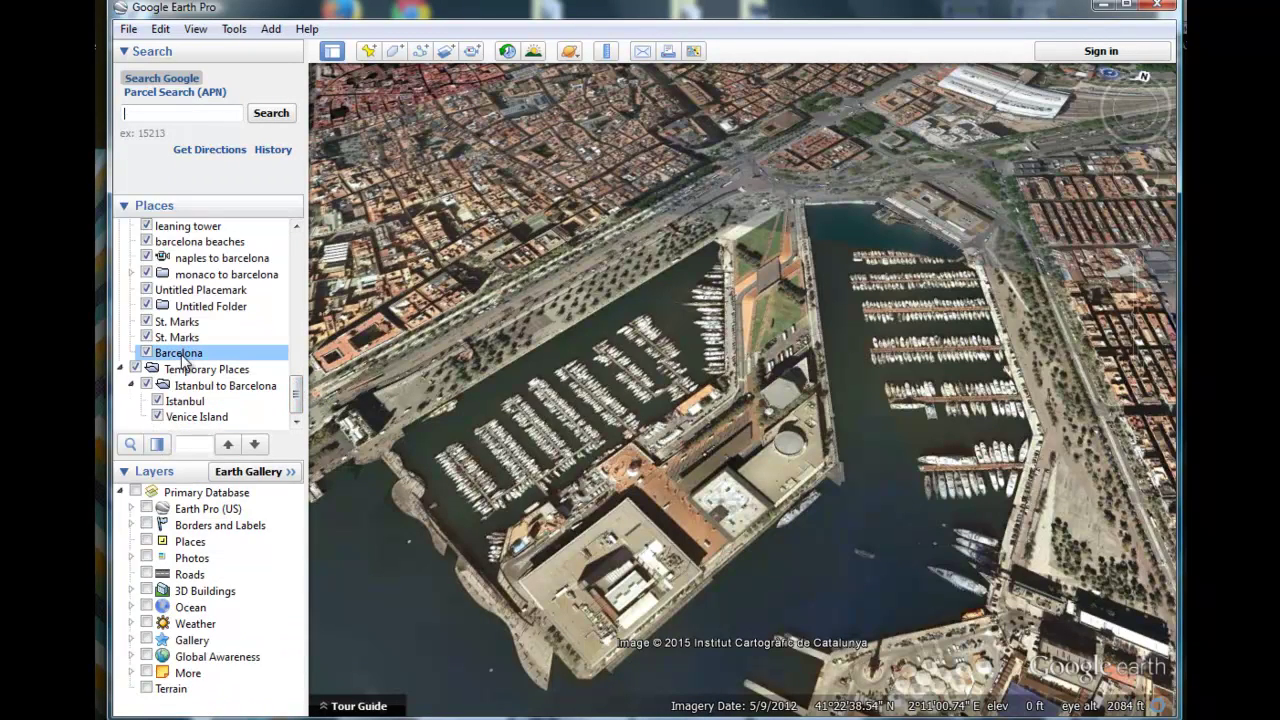
pyautogui.moveTo(176, 338); pyautogui.dragTo(174, 424)
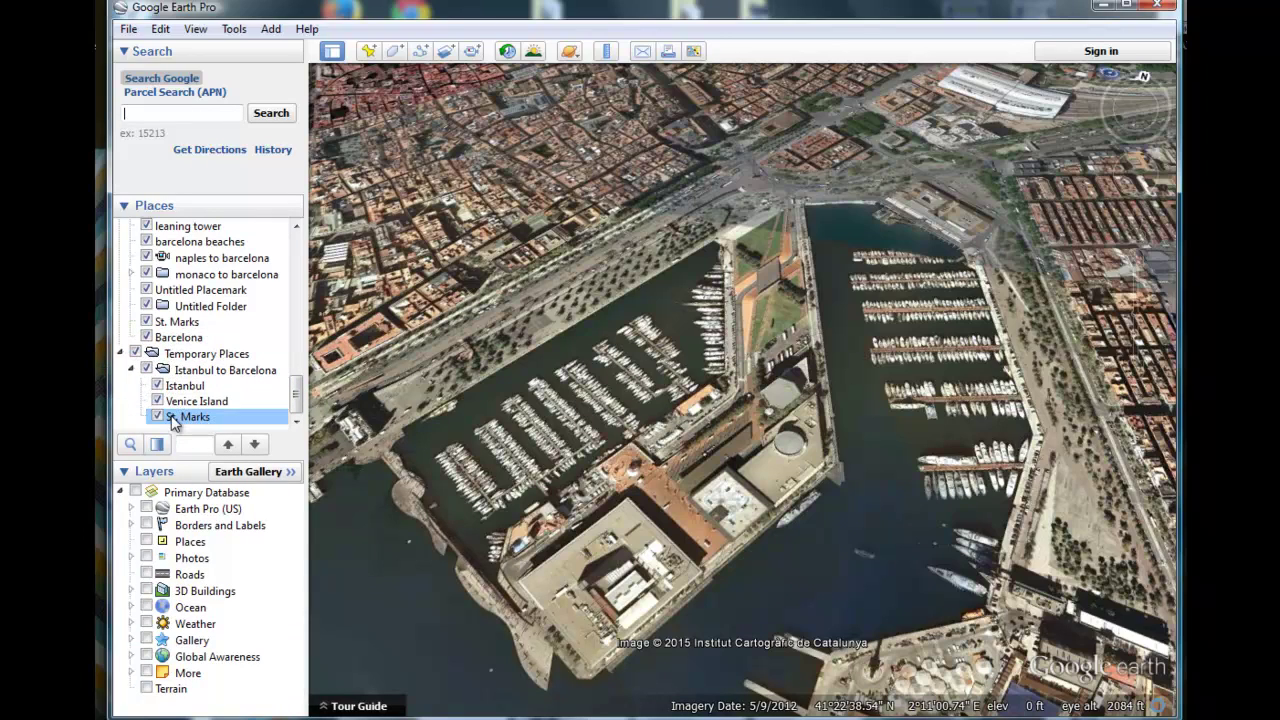
pyautogui.click(185, 342)
pyautogui.moveTo(182, 342); pyautogui.dragTo(204, 426)
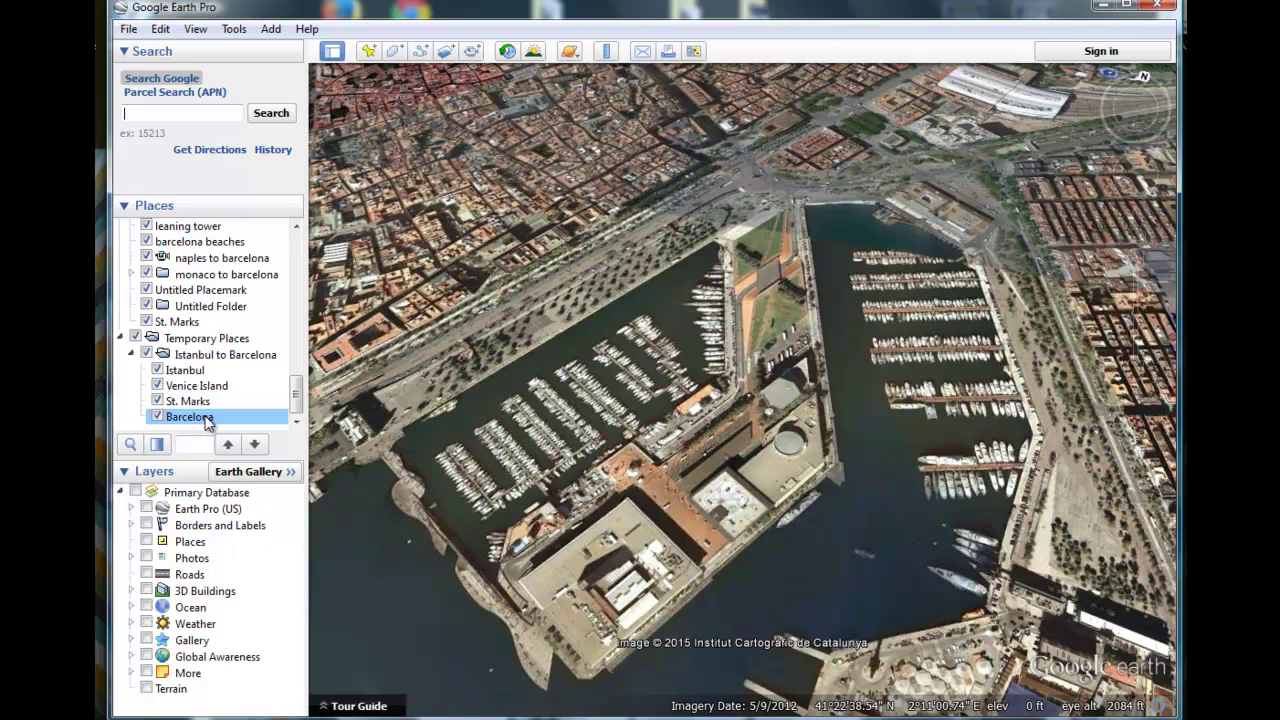
# - Open the Record a Tour controls and fly to the Istanbul placemark
pyautogui.click(473, 56)
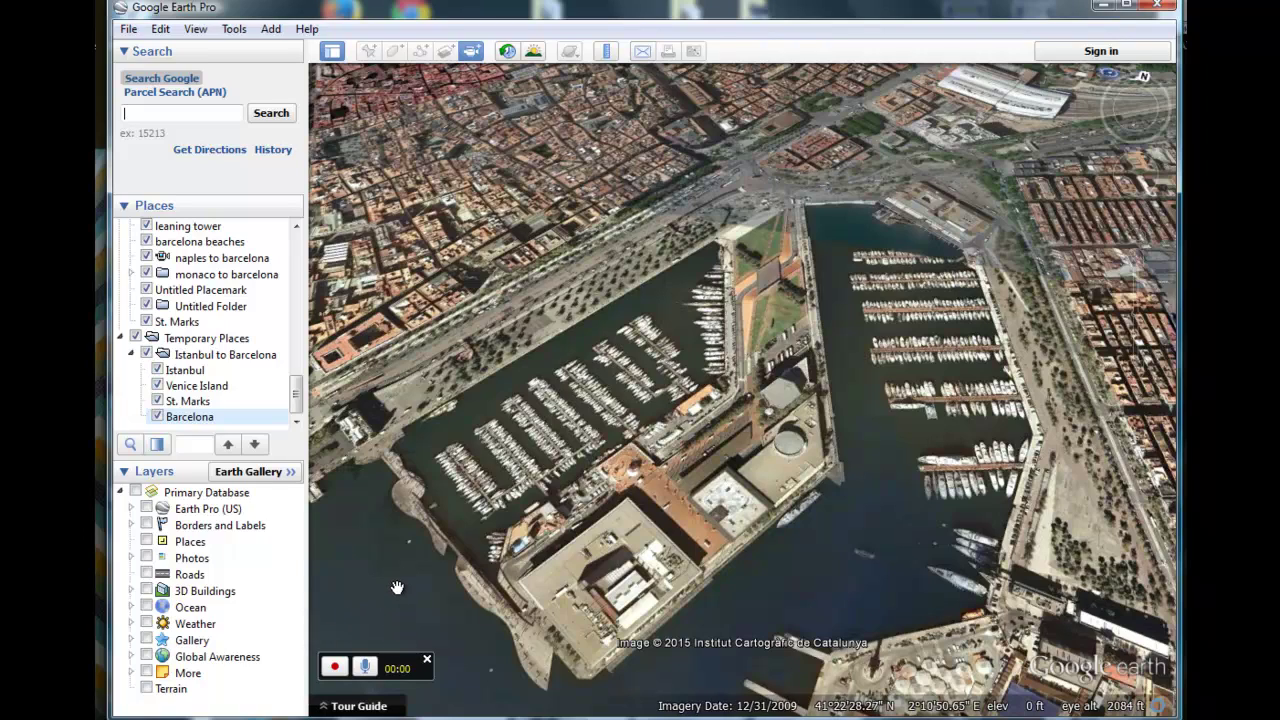
pyautogui.doubleClick(180, 371)
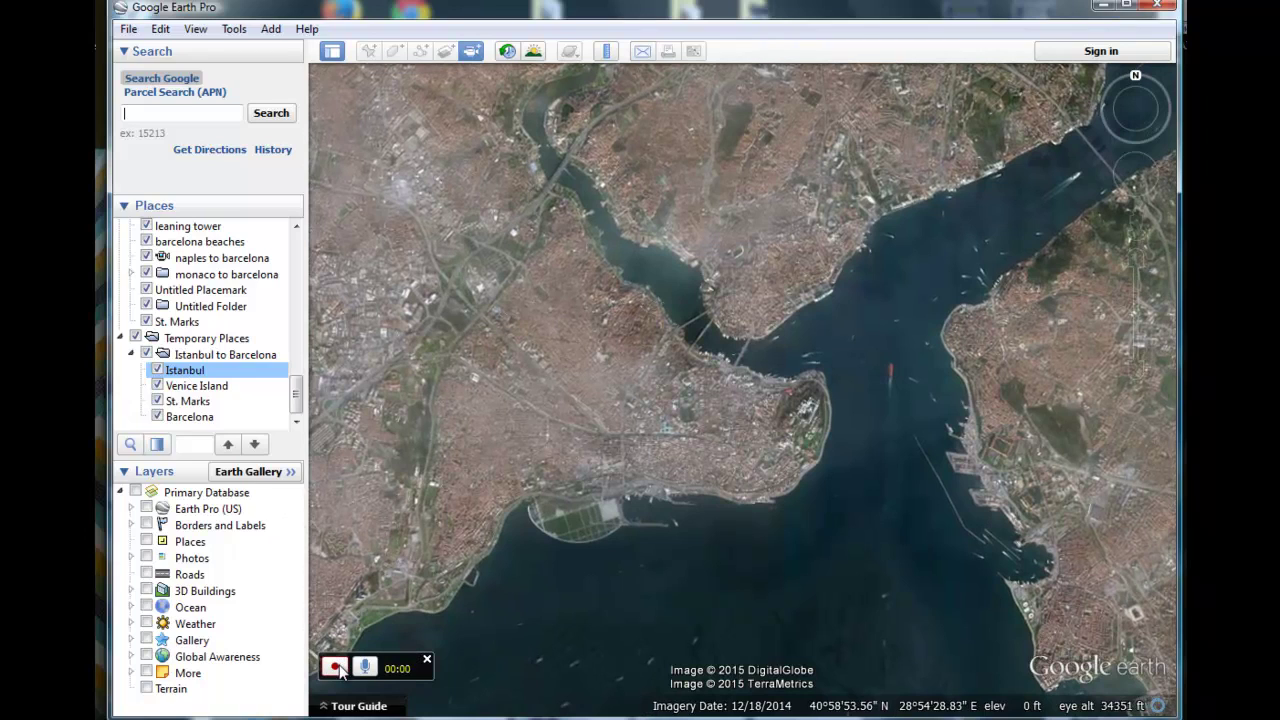
# - Start recording, then fly in turn to Venice Island, St. Marks and Barcelona
pyautogui.click(336, 667)
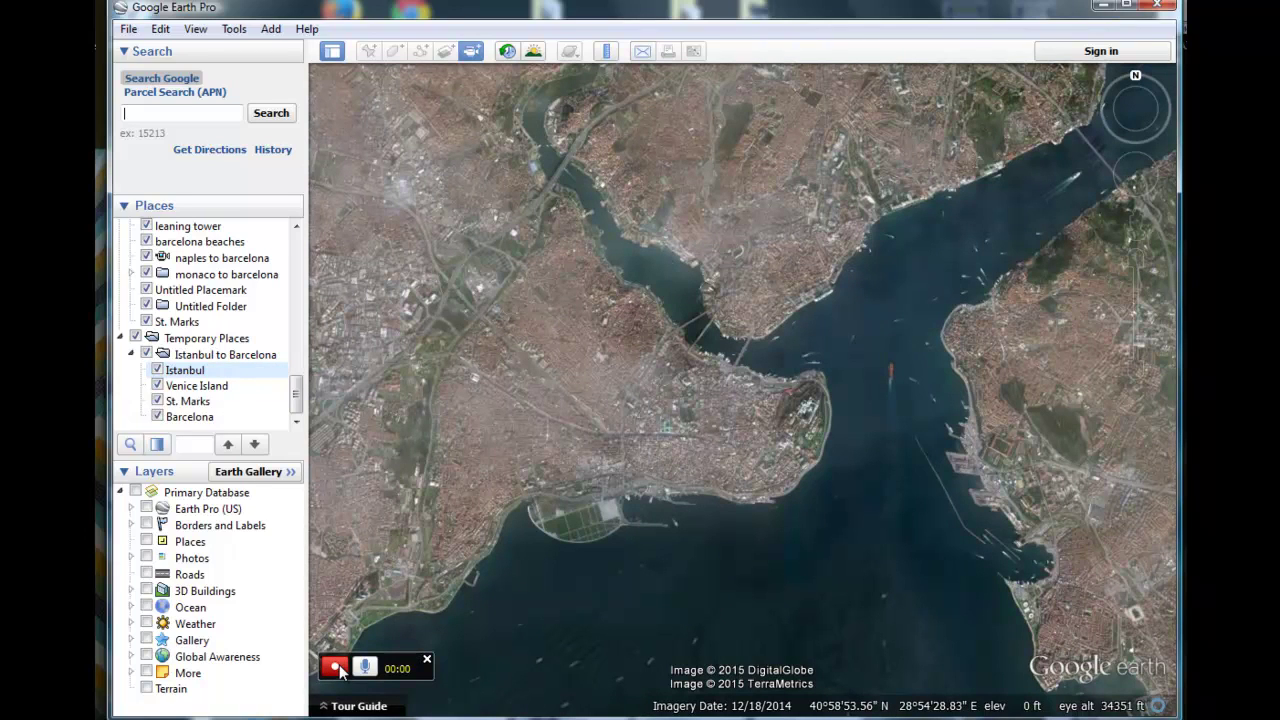
pyautogui.click(210, 386)
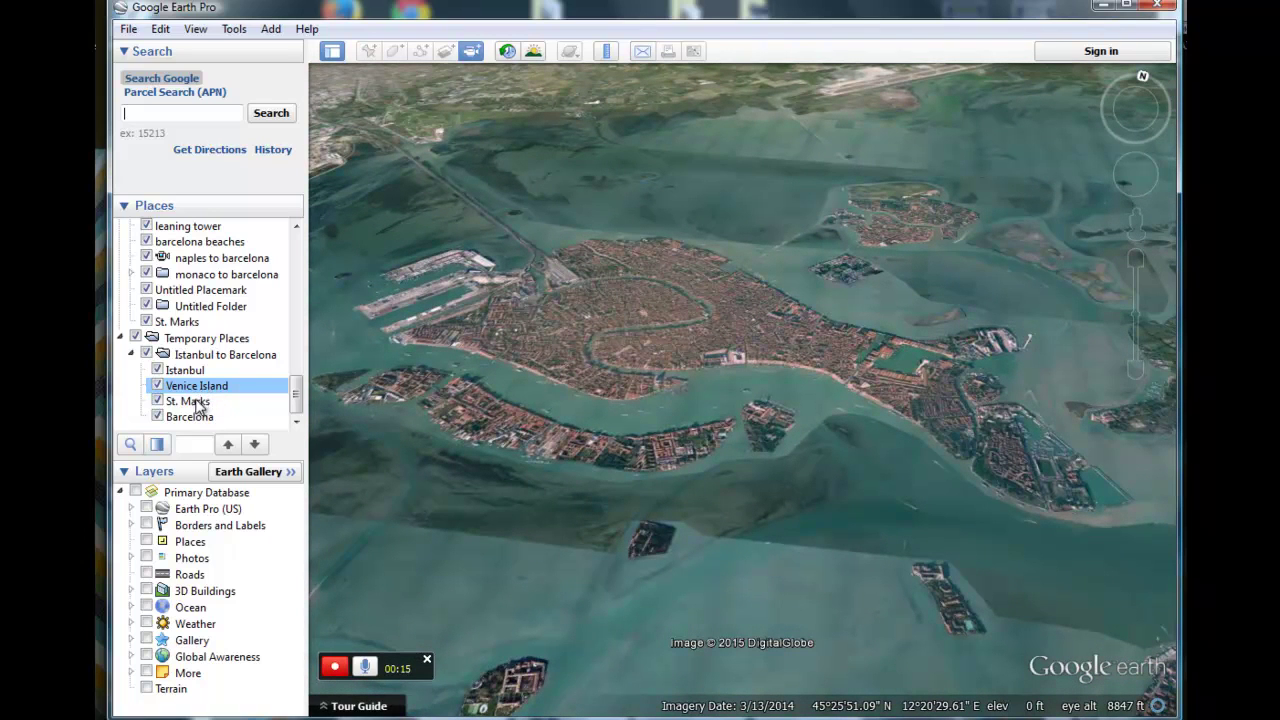
pyautogui.doubleClick(190, 401)
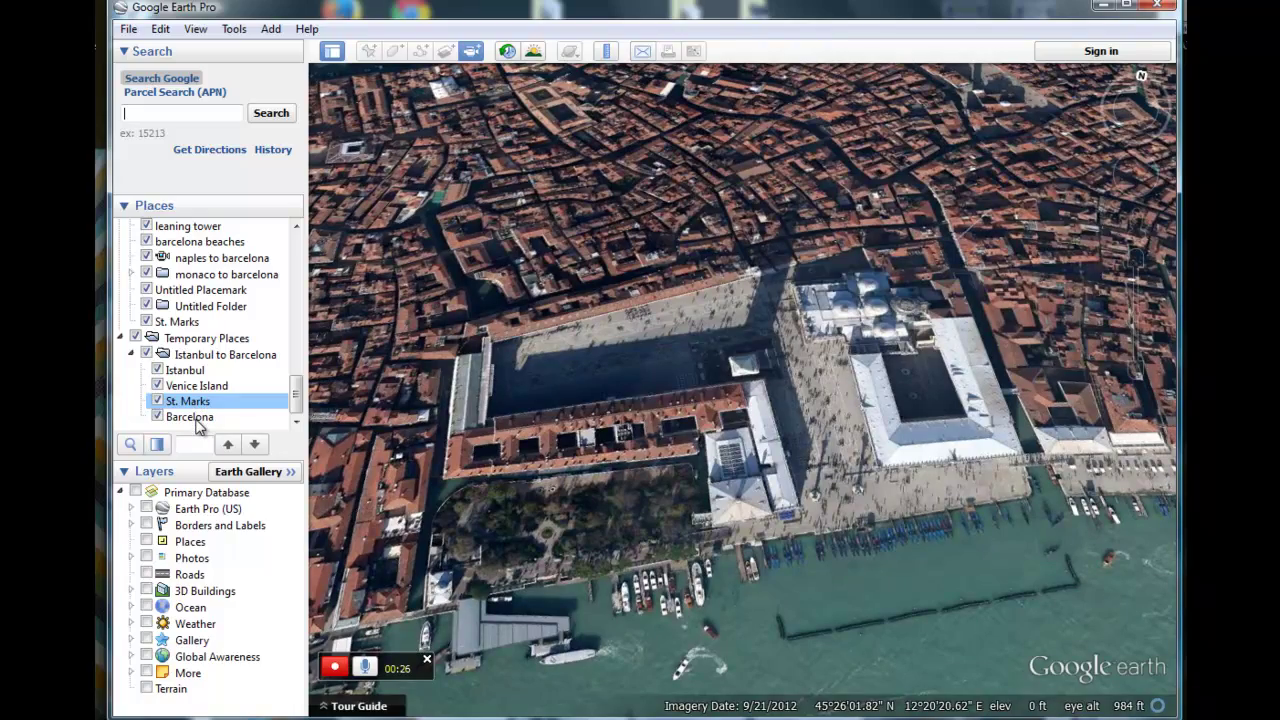
pyautogui.doubleClick(204, 420)
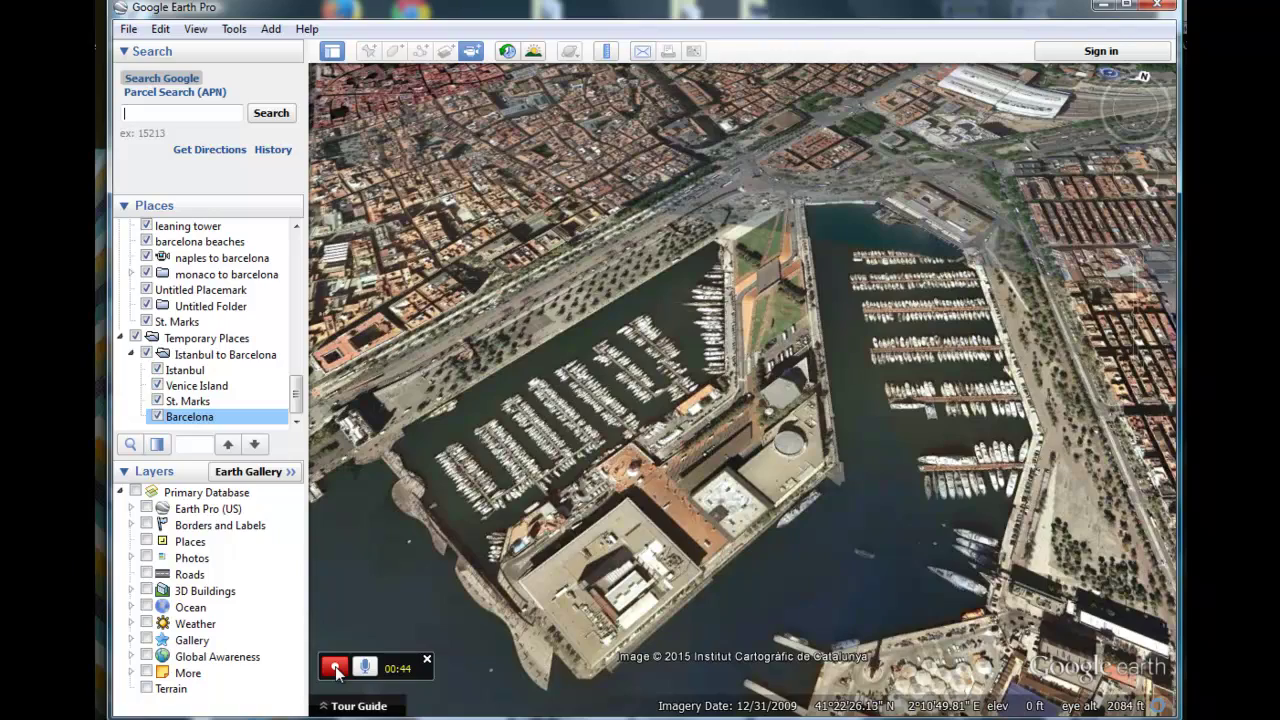
# - Stop recording, save the tour as 'Istanbul to Barcelona', and close the tour player
pyautogui.click(335, 668)
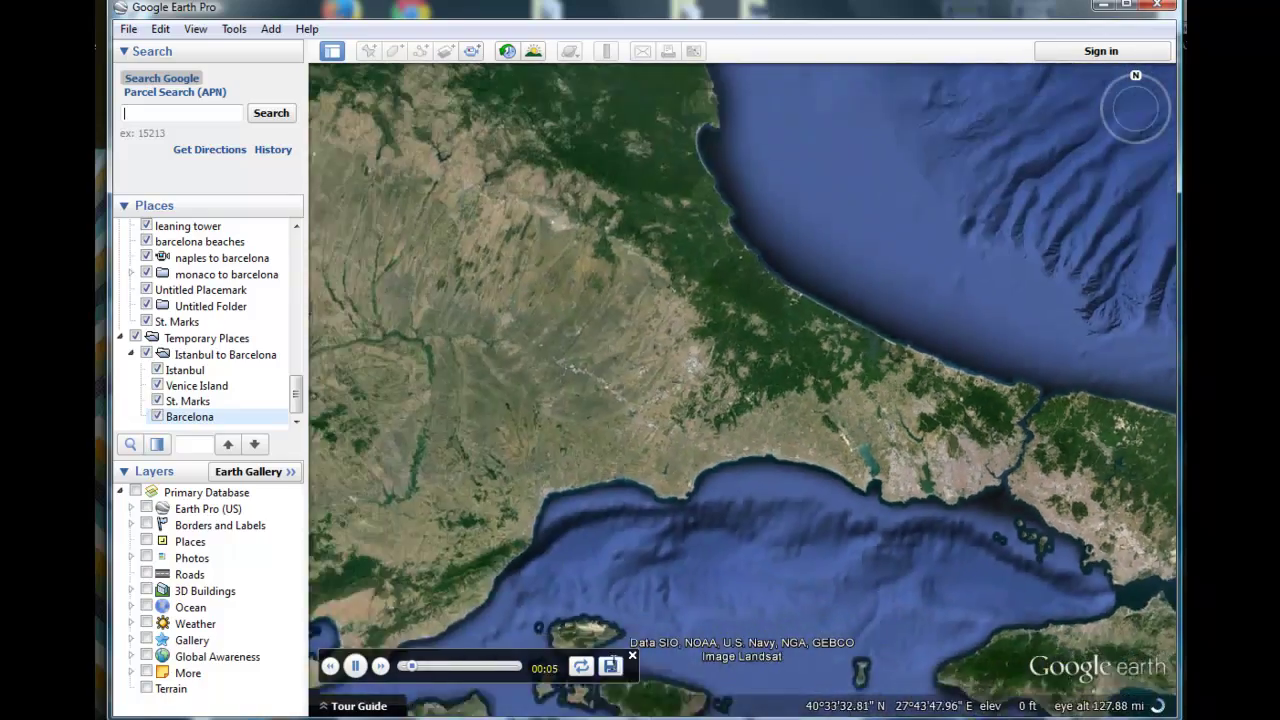
pyautogui.click(610, 665)
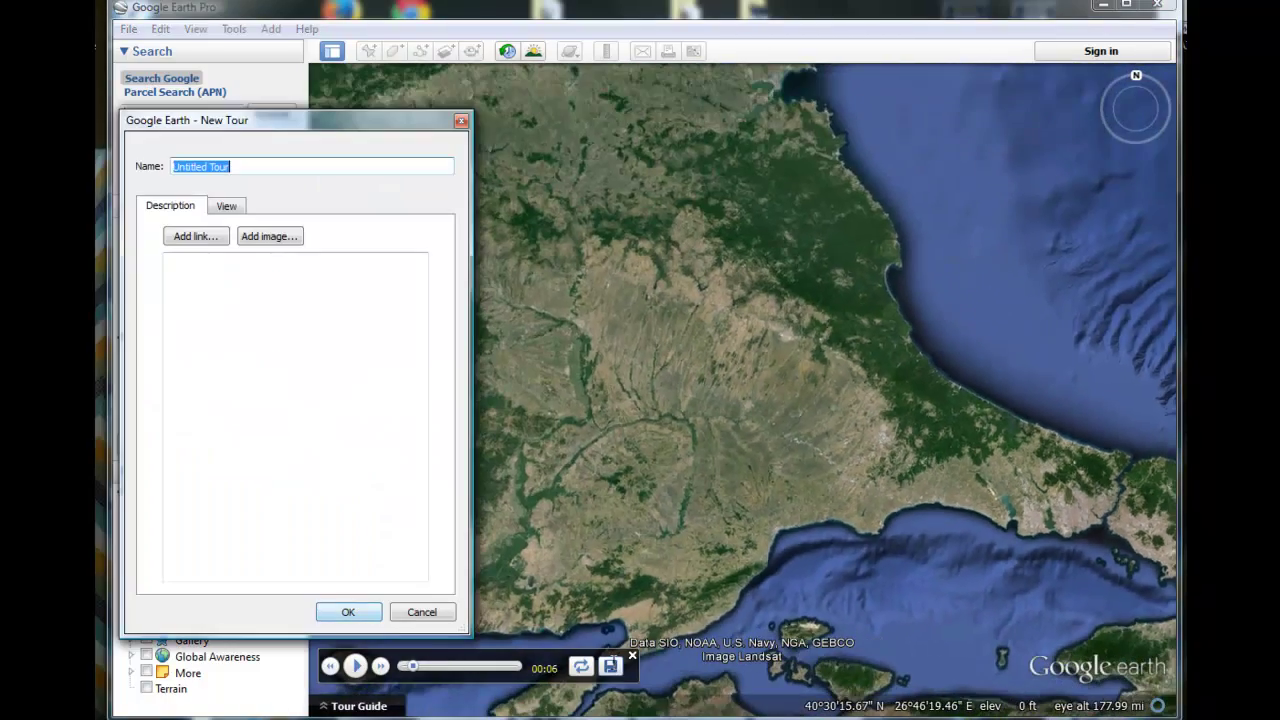
pyautogui.click(287, 165)
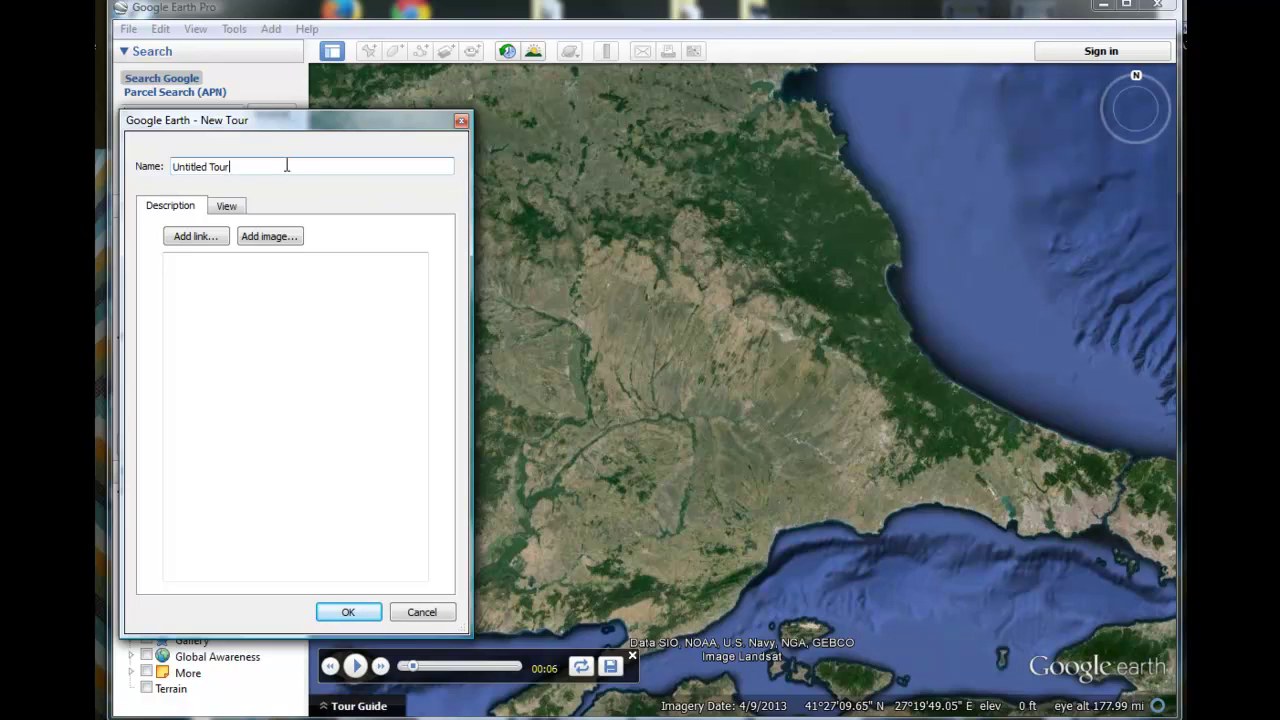
pyautogui.moveTo(287, 165); pyautogui.dragTo(116, 155)
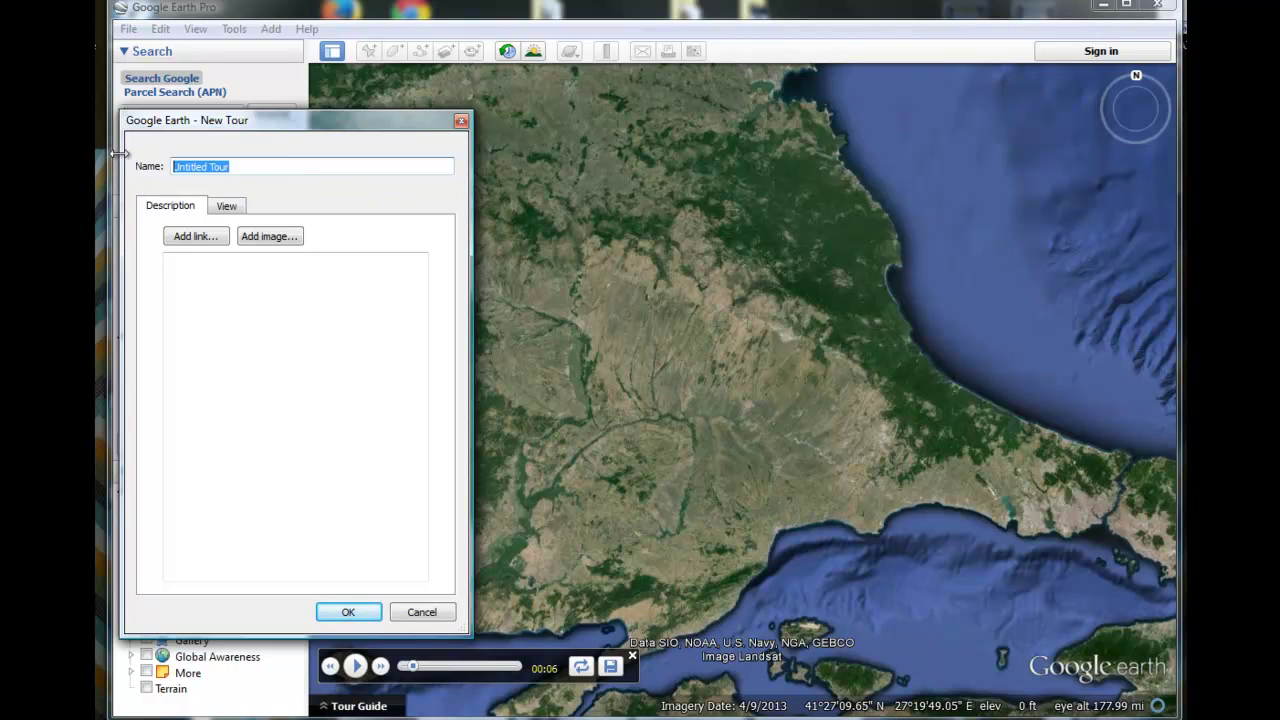
pyautogui.write('Istanbul to Barcelona')
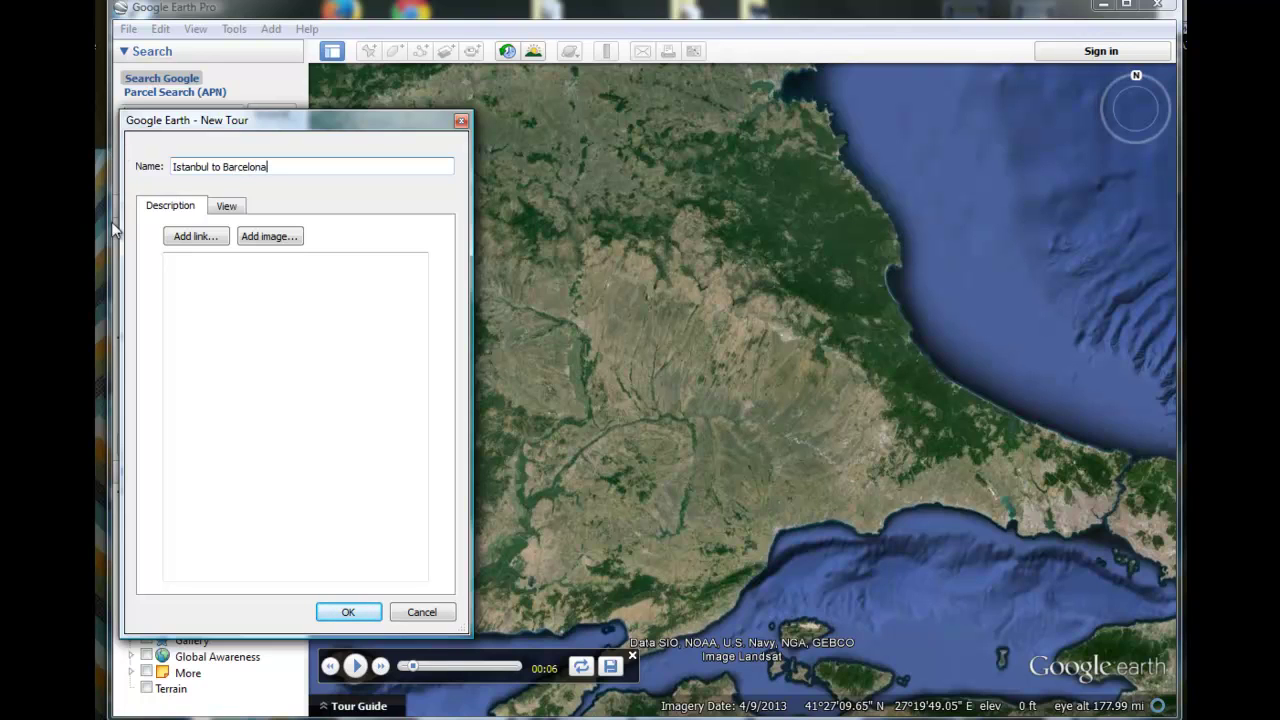
pyautogui.click(348, 611)
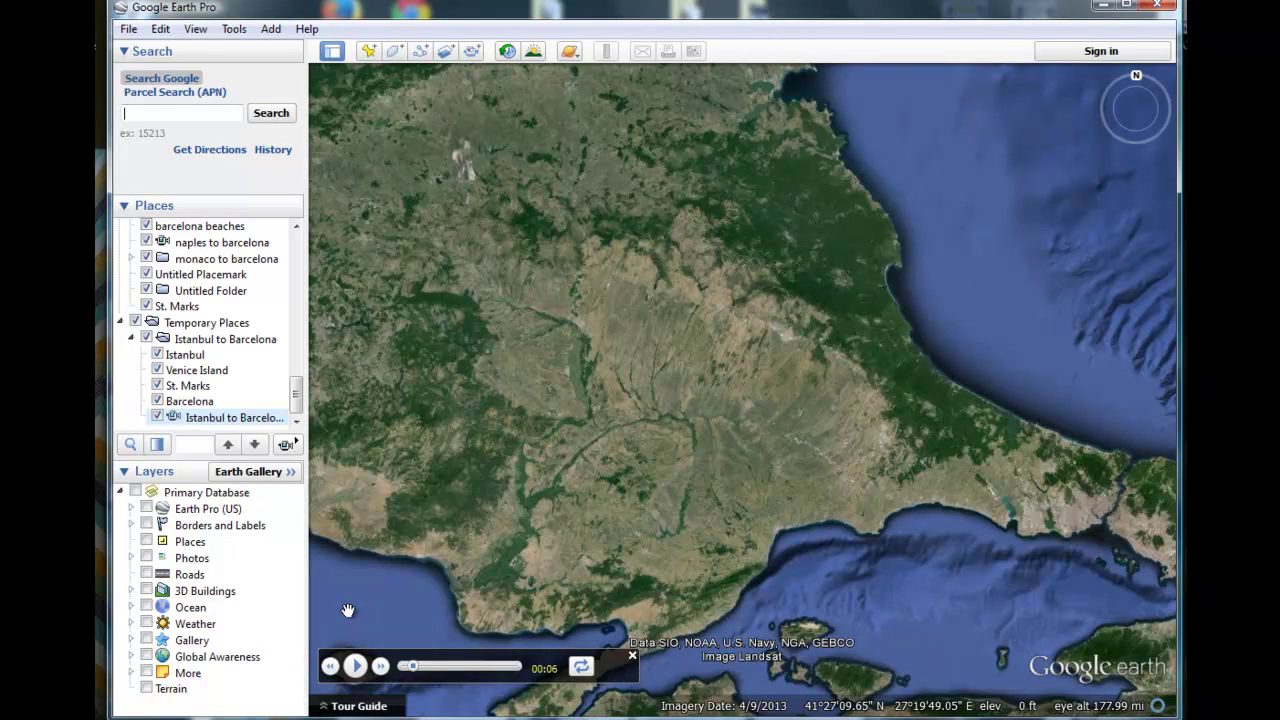
pyautogui.click(630, 655)
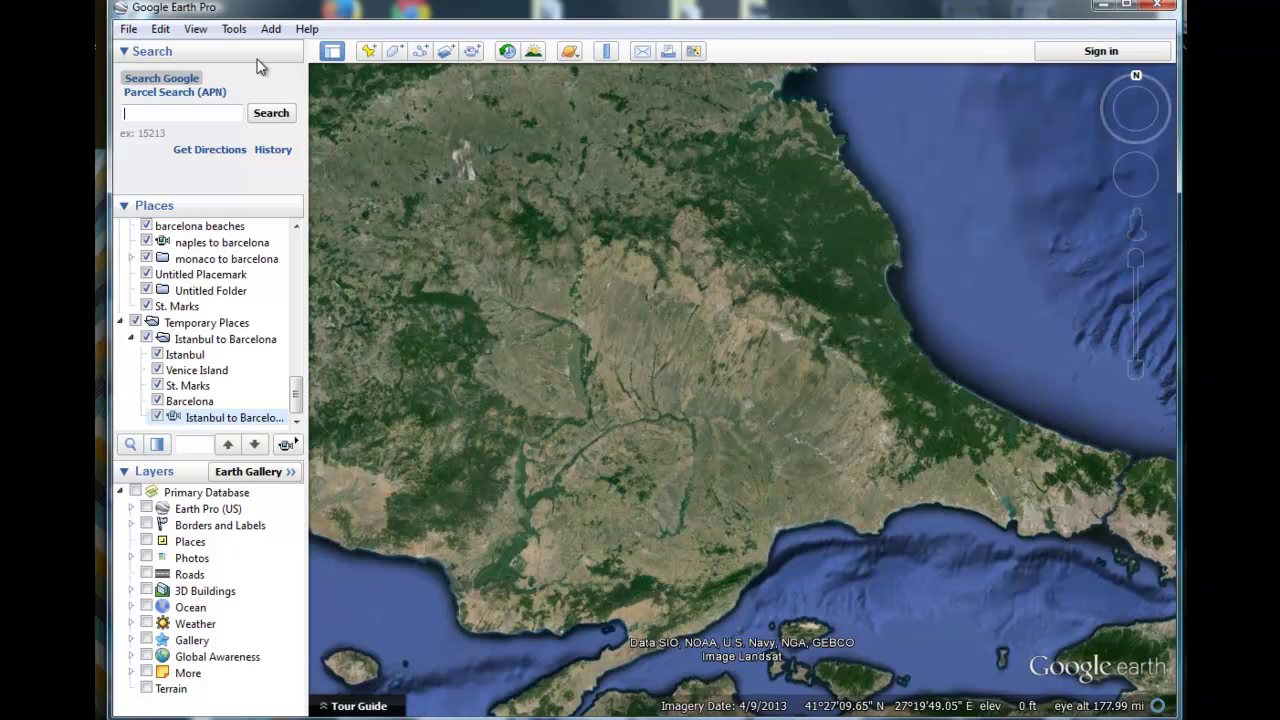
# - In Tools > Movie Maker, use the saved tour at 800x600 and 30 fps, then create the movie
pyautogui.click(232, 30)
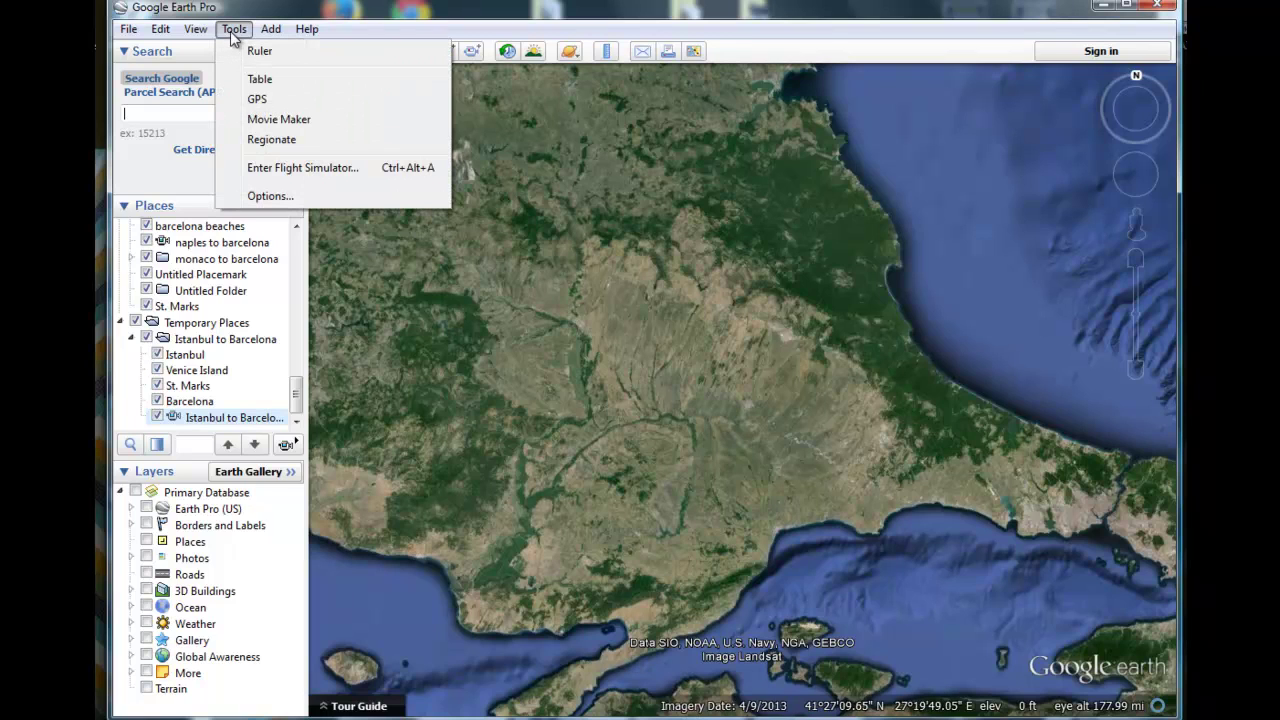
pyautogui.click(280, 119)
pyautogui.moveTo(388, 411); pyautogui.dragTo(612, 204)
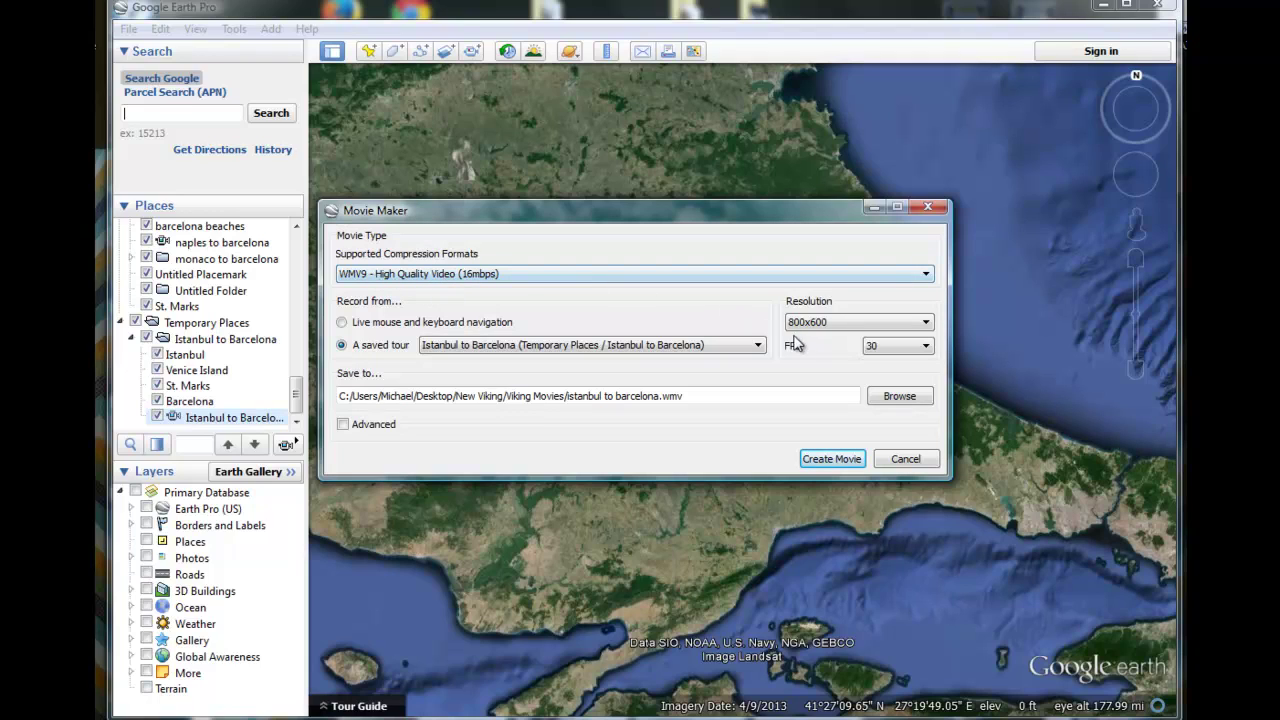
pyautogui.click(882, 348)
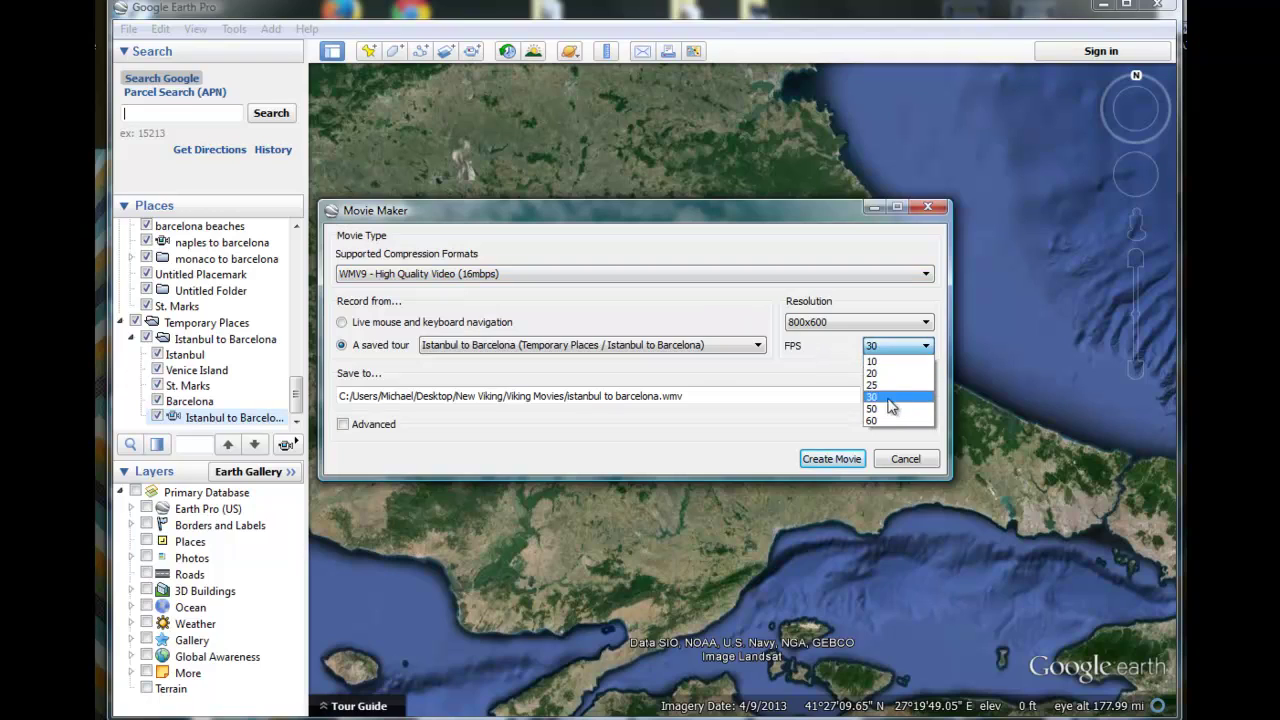
pyautogui.click(893, 398)
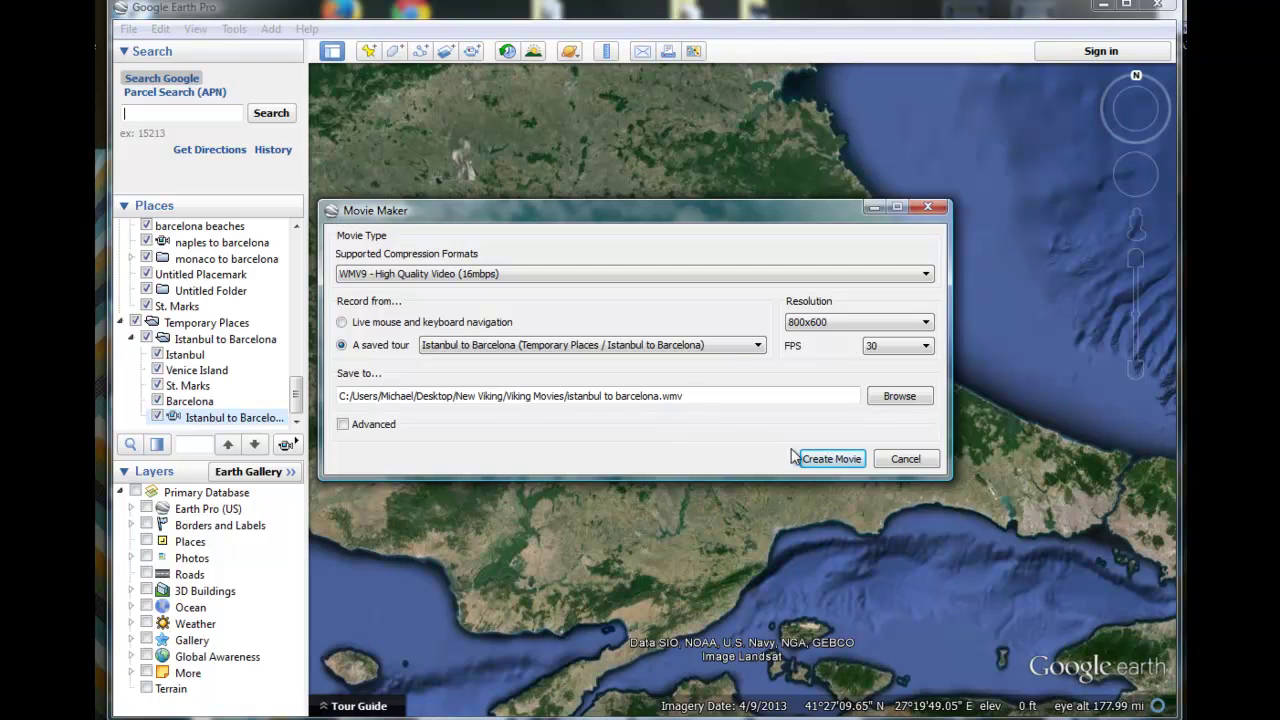
pyautogui.click(829, 459)
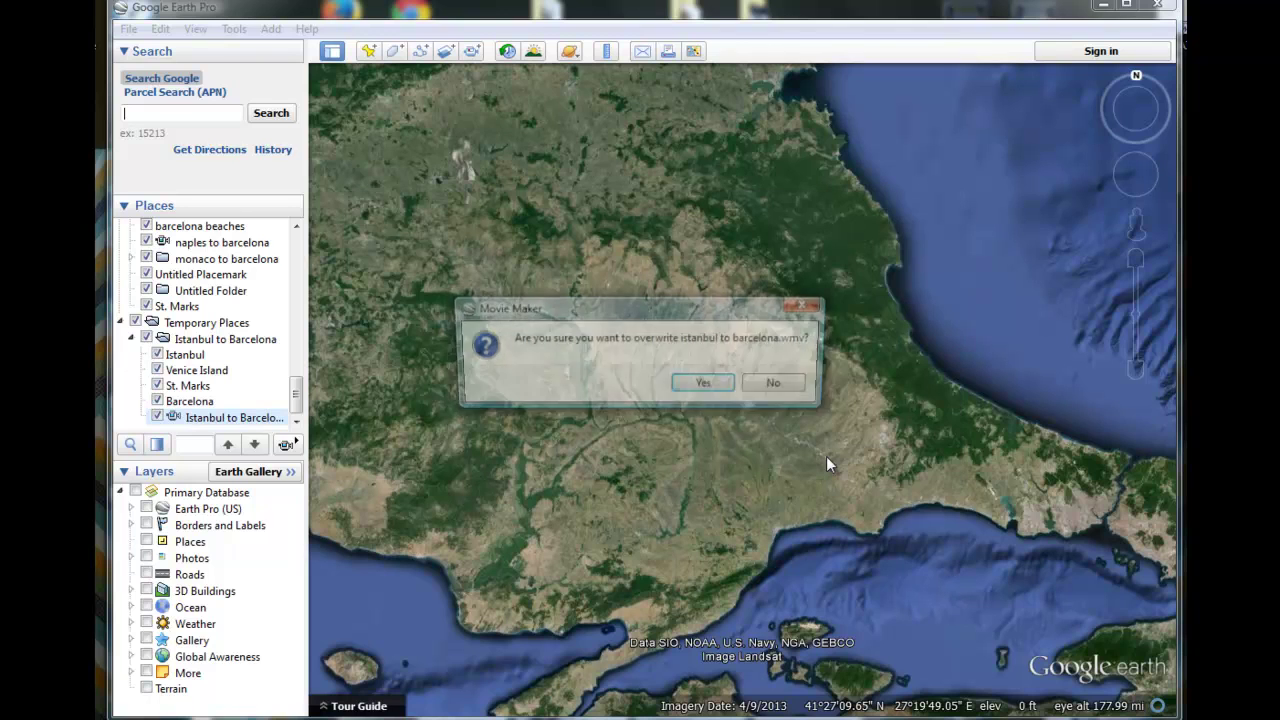
# - Confirm overwriting istanbul to barcelona.wmv and move the progress window up while it renders
pyautogui.click(712, 385)
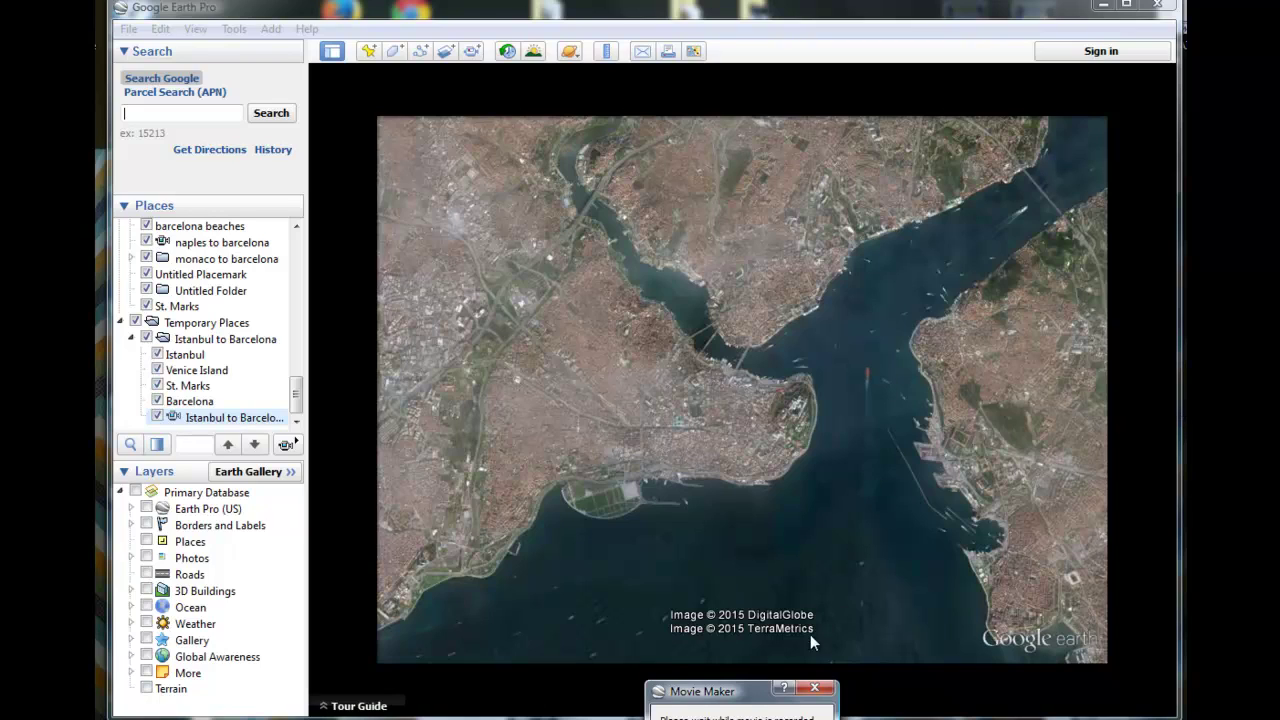
pyautogui.moveTo(748, 694); pyautogui.dragTo(783, 553)
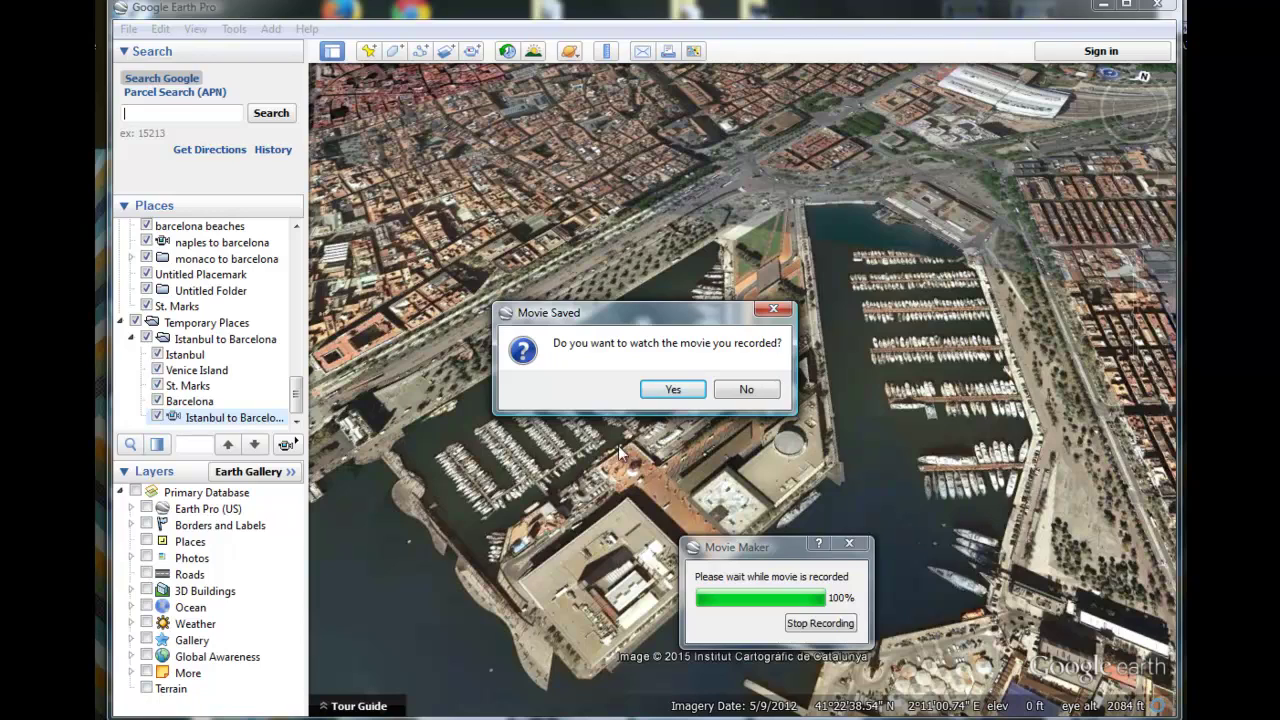
# - Choose to watch the saved movie, then resize and reposition the HP MediaSmart Video window
pyautogui.click(673, 389)
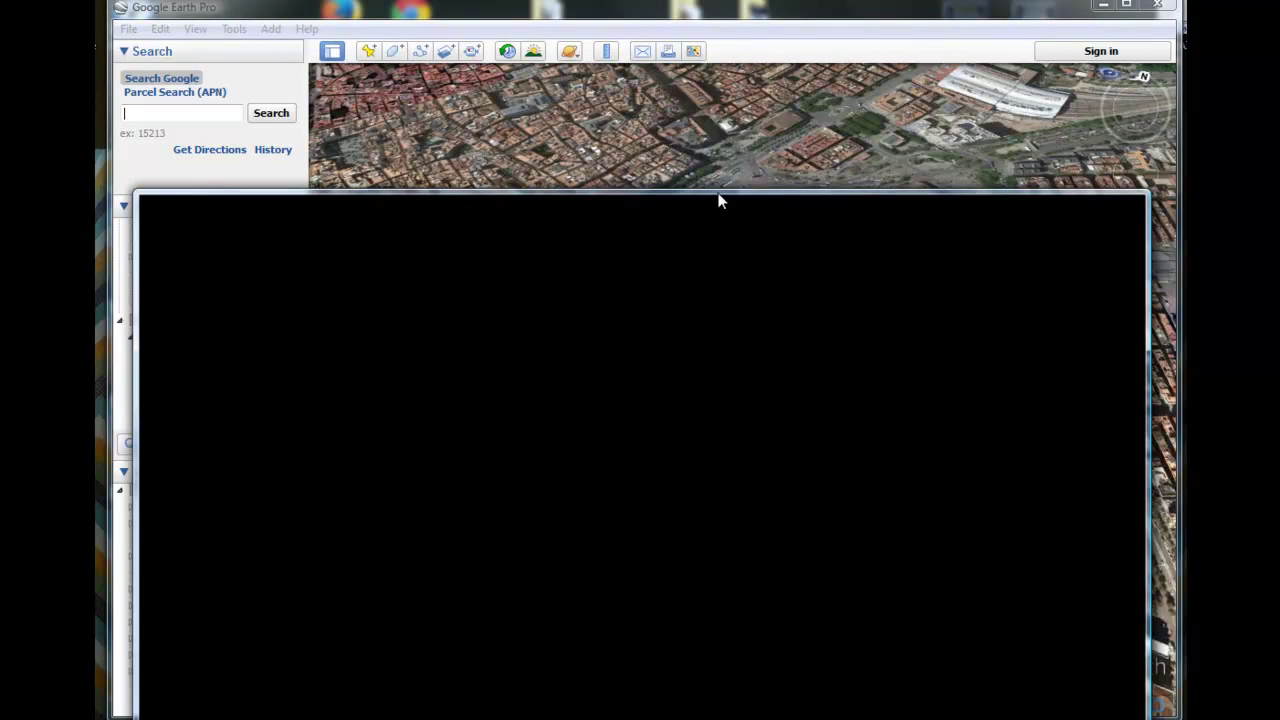
pyautogui.moveTo(720, 200); pyautogui.dragTo(750, 104)
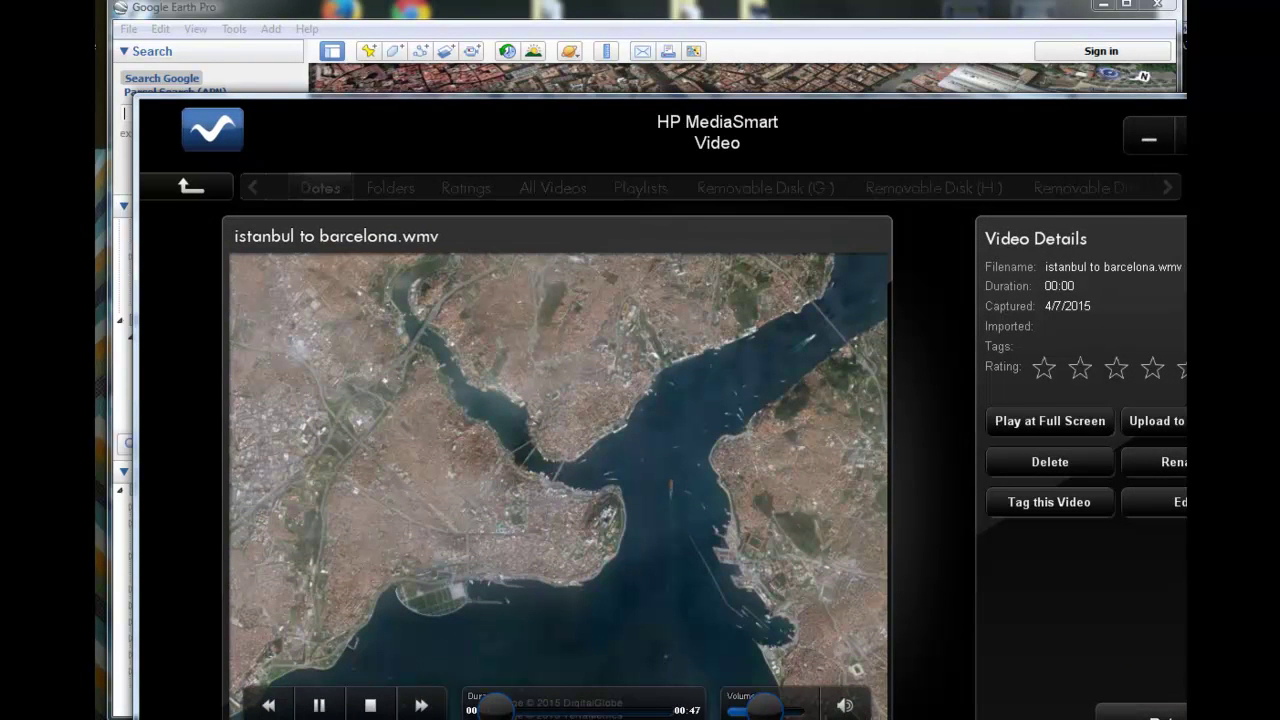
pyautogui.moveTo(1184, 716); pyautogui.dragTo(1045, 642)
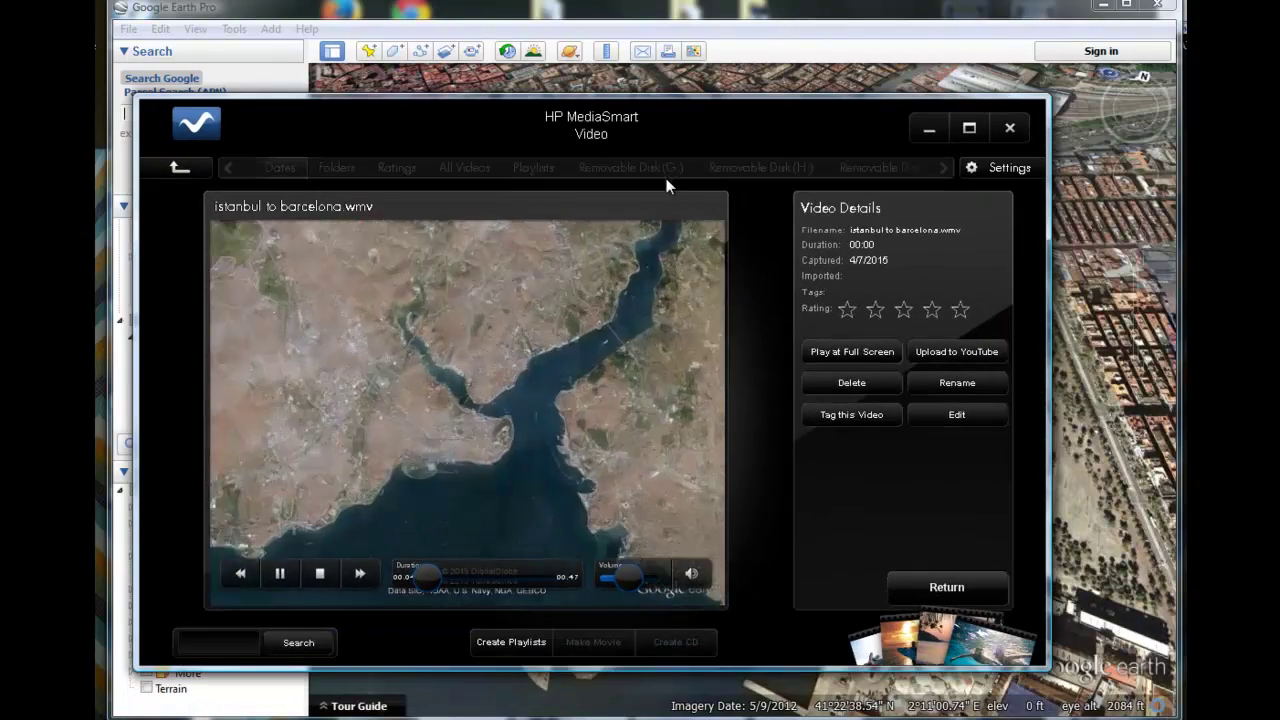
pyautogui.moveTo(656, 133); pyautogui.dragTo(758, 133)
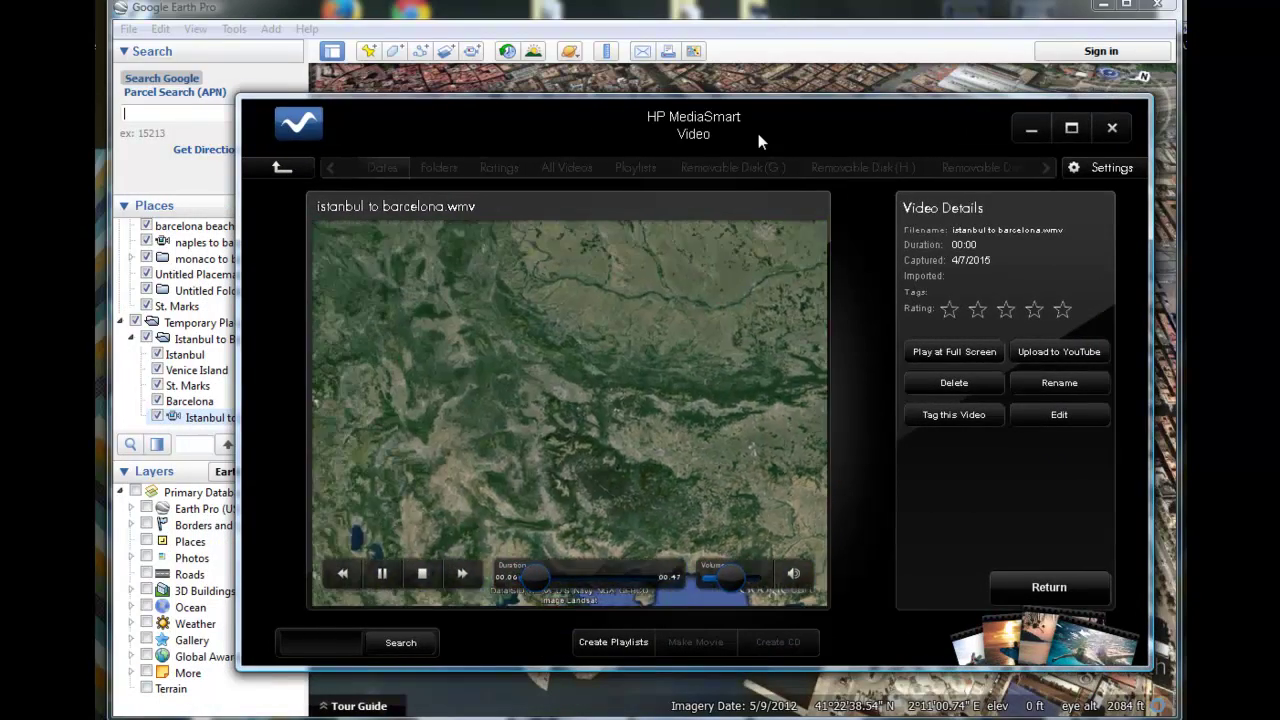